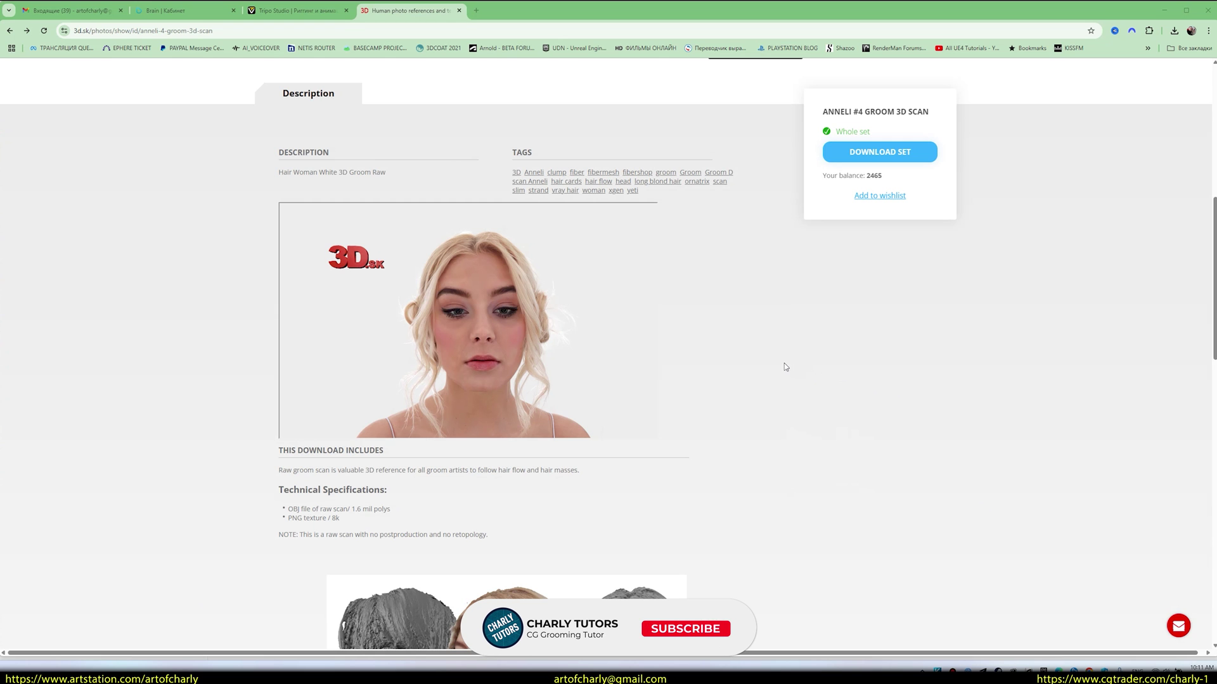
Look over the Anneli #4 groom 3D scan page and rotate its embedded 3D head preview
scroll(440, 293, up, 7)
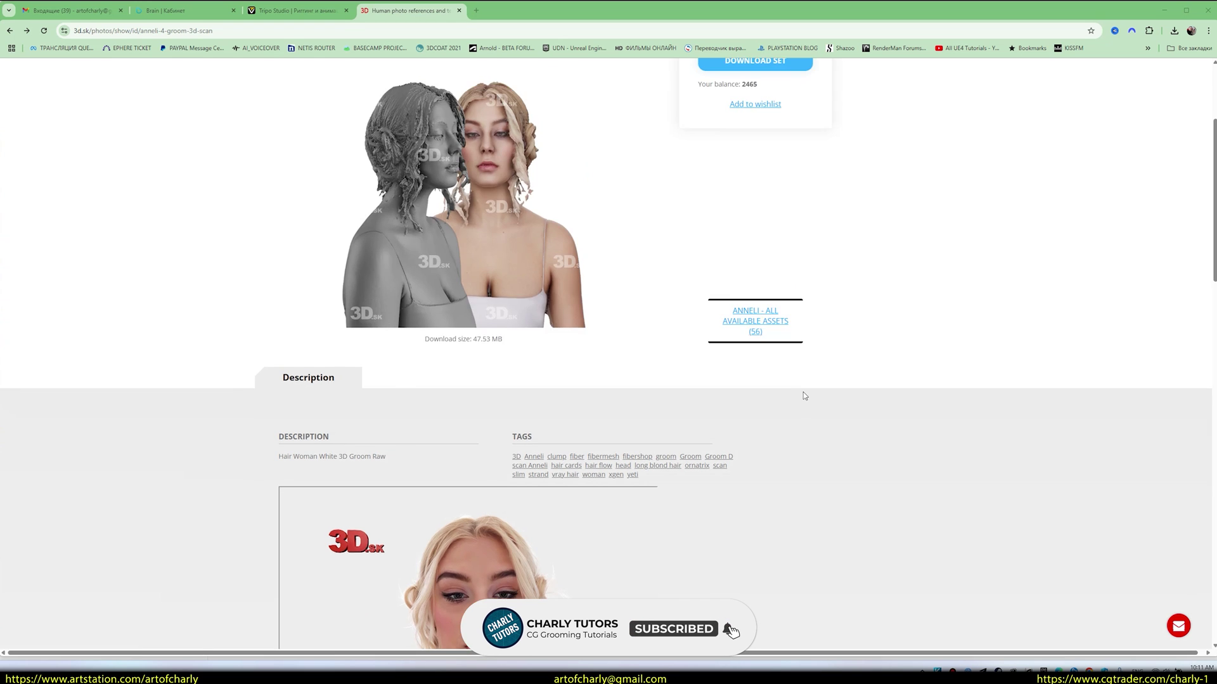
scroll(453, 385, down, 5)
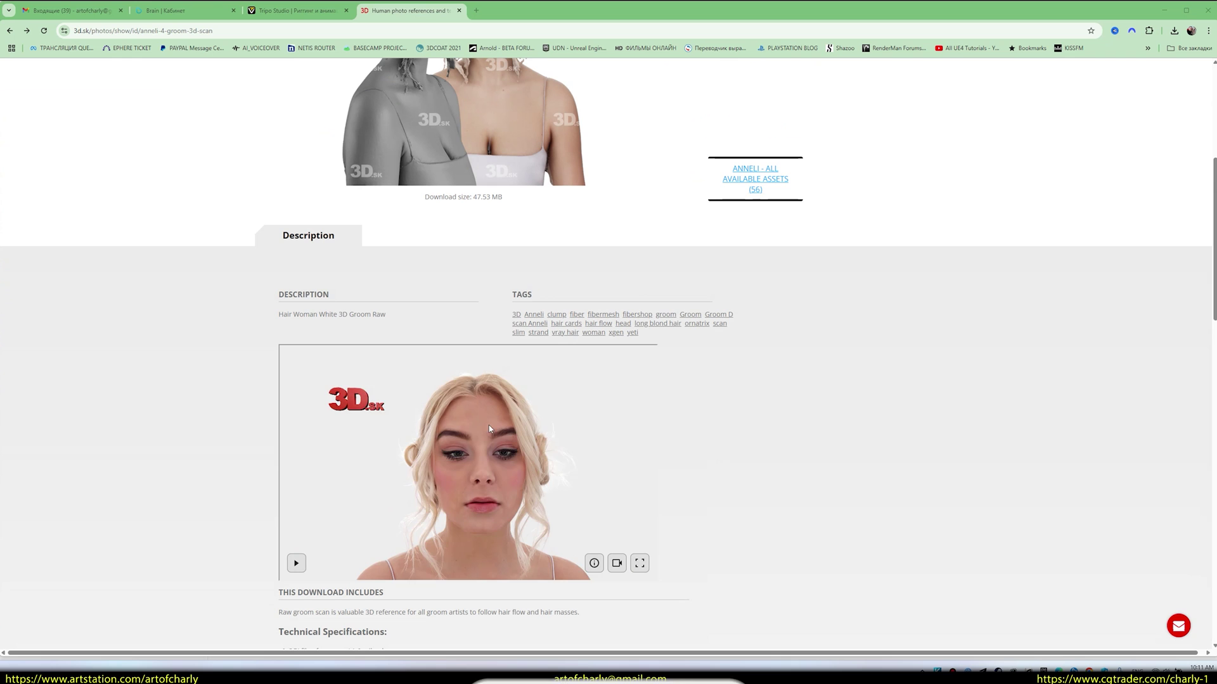
mouse_move(501, 472)
mouse_down()
mouse_move(334, 429)
mouse_move(630, 442)
mouse_move(478, 450)
mouse_move(509, 486)
mouse_up()
drag(490, 439, 621, 473)
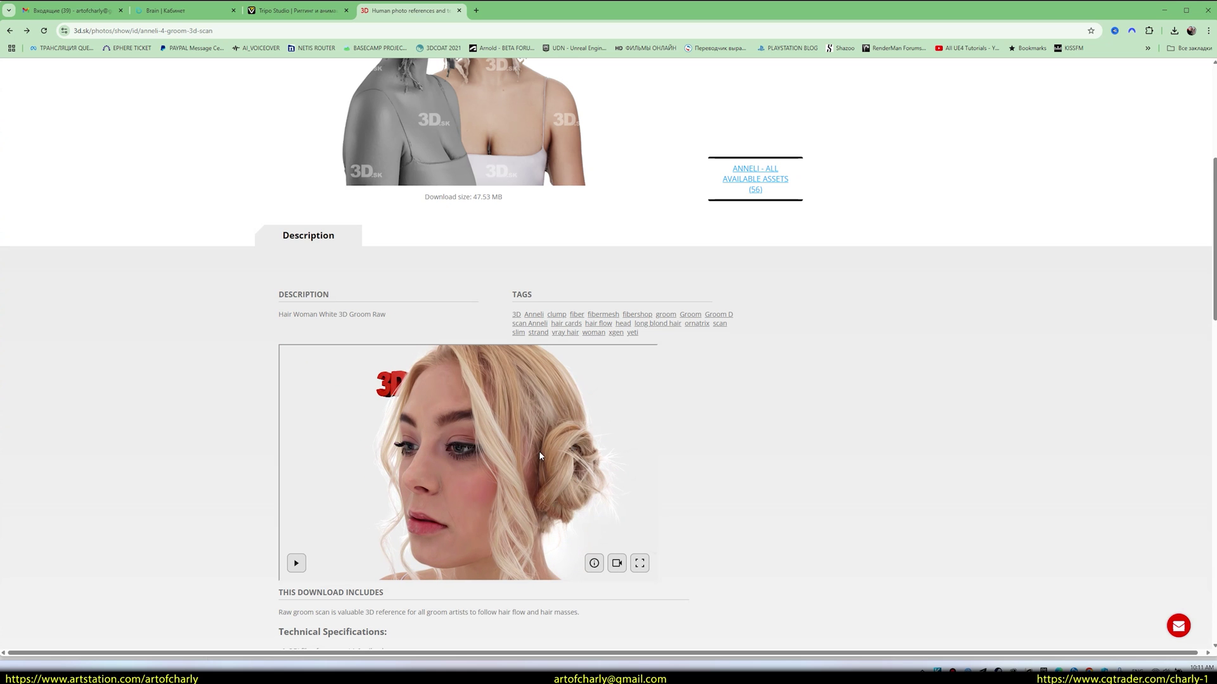
mouse_move(539, 451)
mouse_down()
mouse_move(655, 443)
mouse_move(526, 469)
mouse_up()
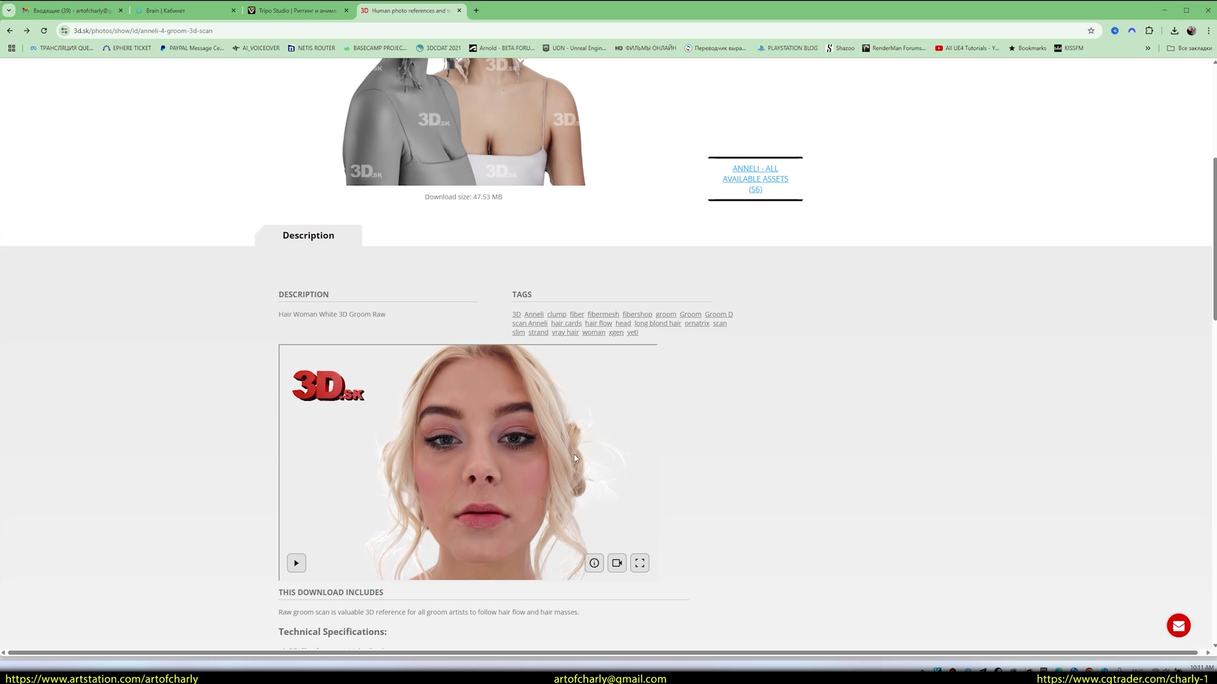
Examine the hair strands, braided bun, eyes and lashes of the head preview in full screen
click(640, 563)
drag(522, 410, 325, 396)
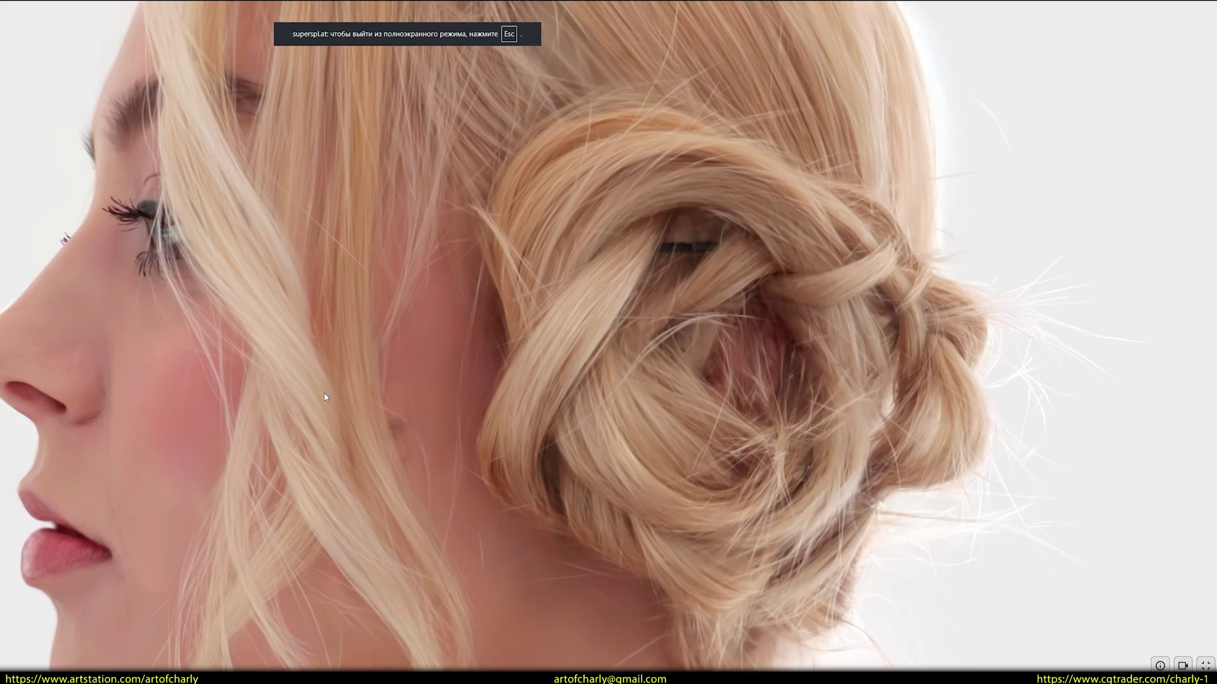
scroll(352, 377, down, 5)
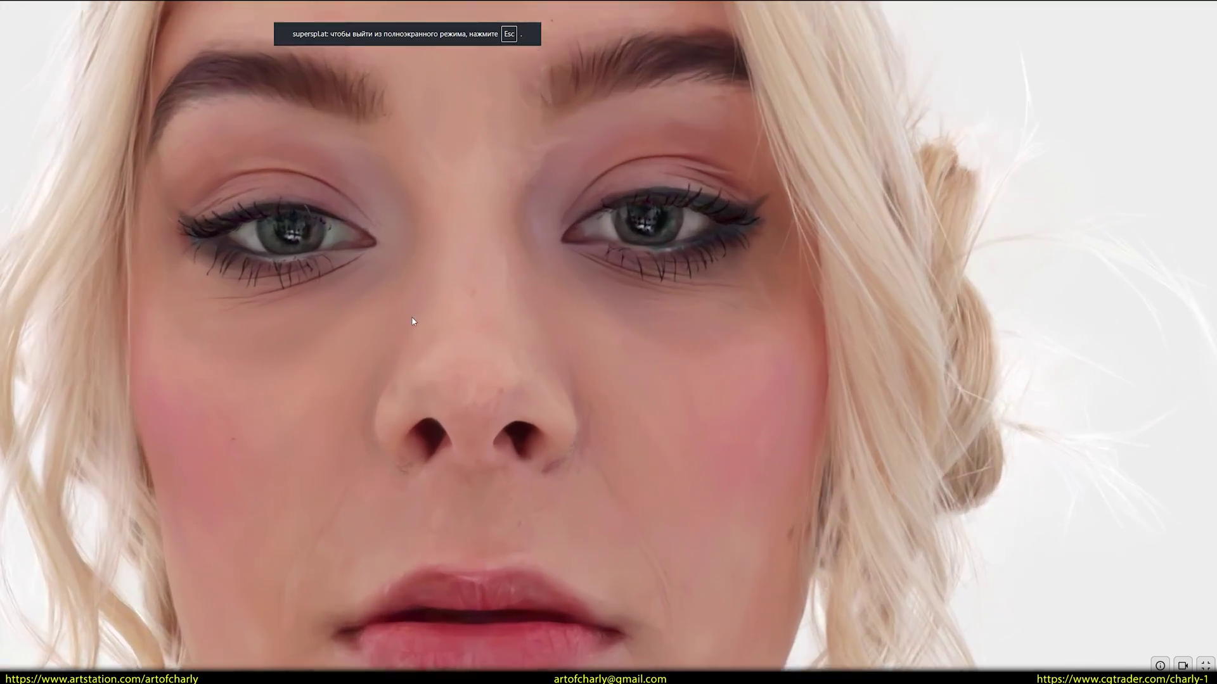
drag(412, 321, 424, 325)
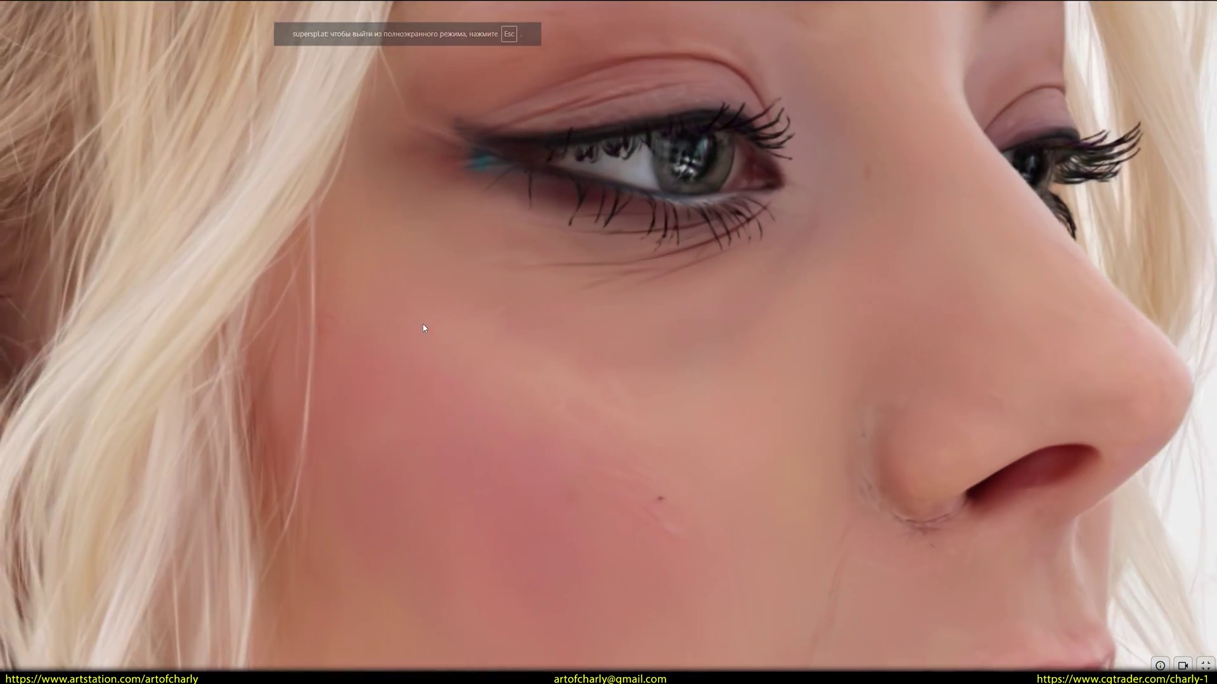
scroll(507, 288, up, 2)
scroll(617, 247, down, 1)
scroll(648, 254, up, 4)
right_drag(684, 203, 521, 283)
scroll(521, 283, down, 3)
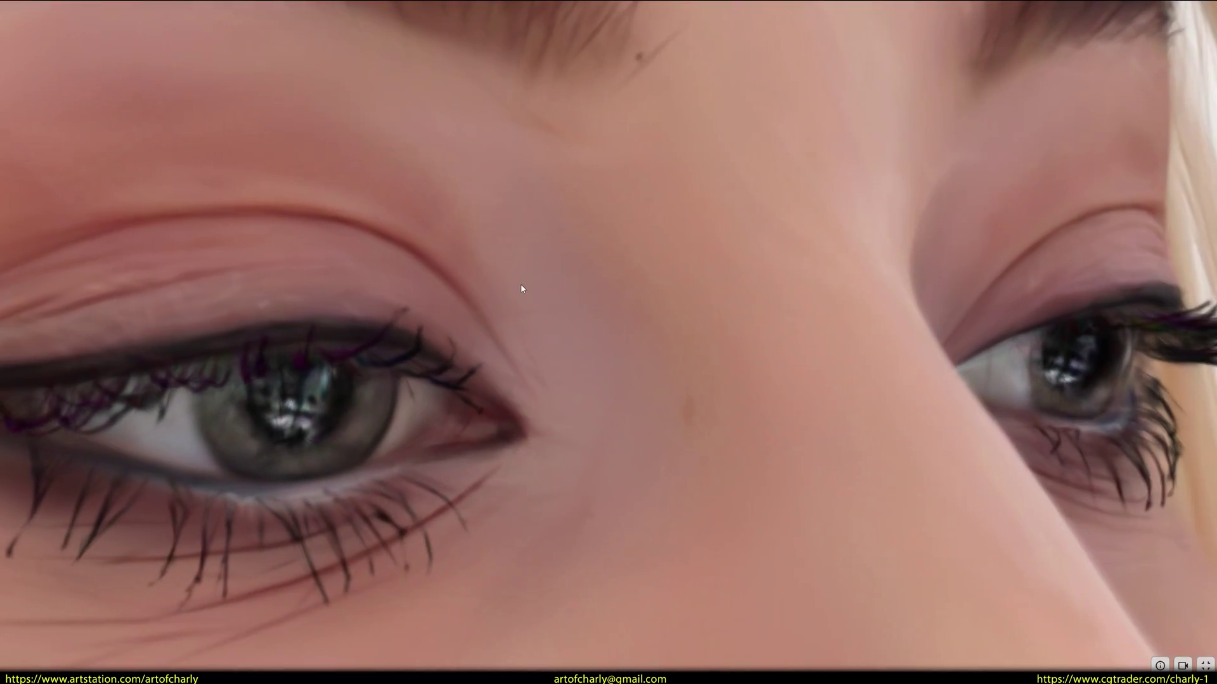
scroll(483, 234, up, 2)
right_drag(503, 222, 431, 309)
scroll(531, 320, down, 8)
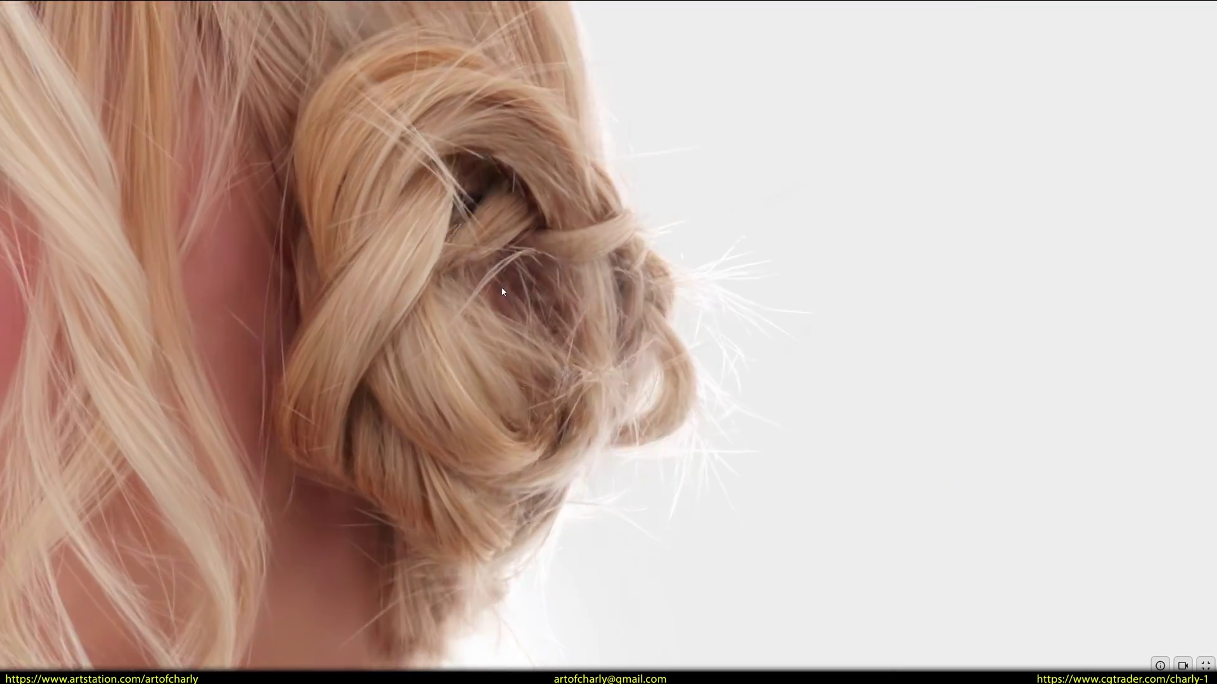
scroll(515, 273, down, 5)
drag(435, 257, 633, 360)
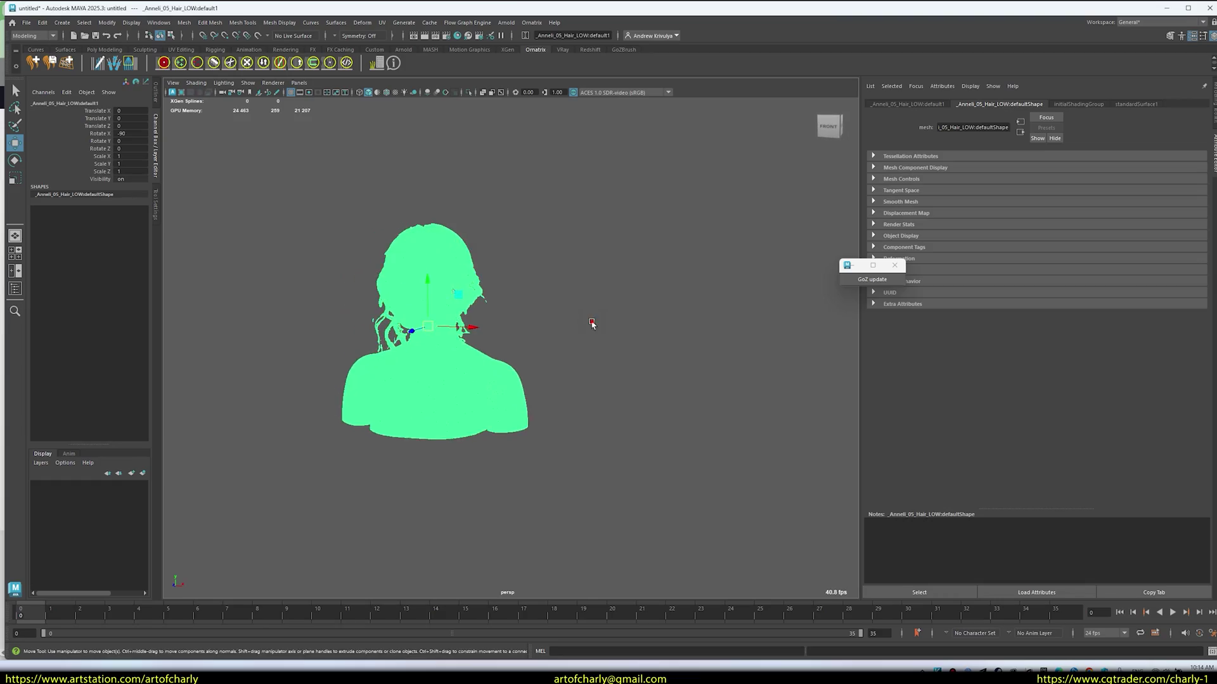
Deselect the bust mesh and add a V-Ray Dome Light to the scene
click(592, 324)
scroll(467, 306, up, 5)
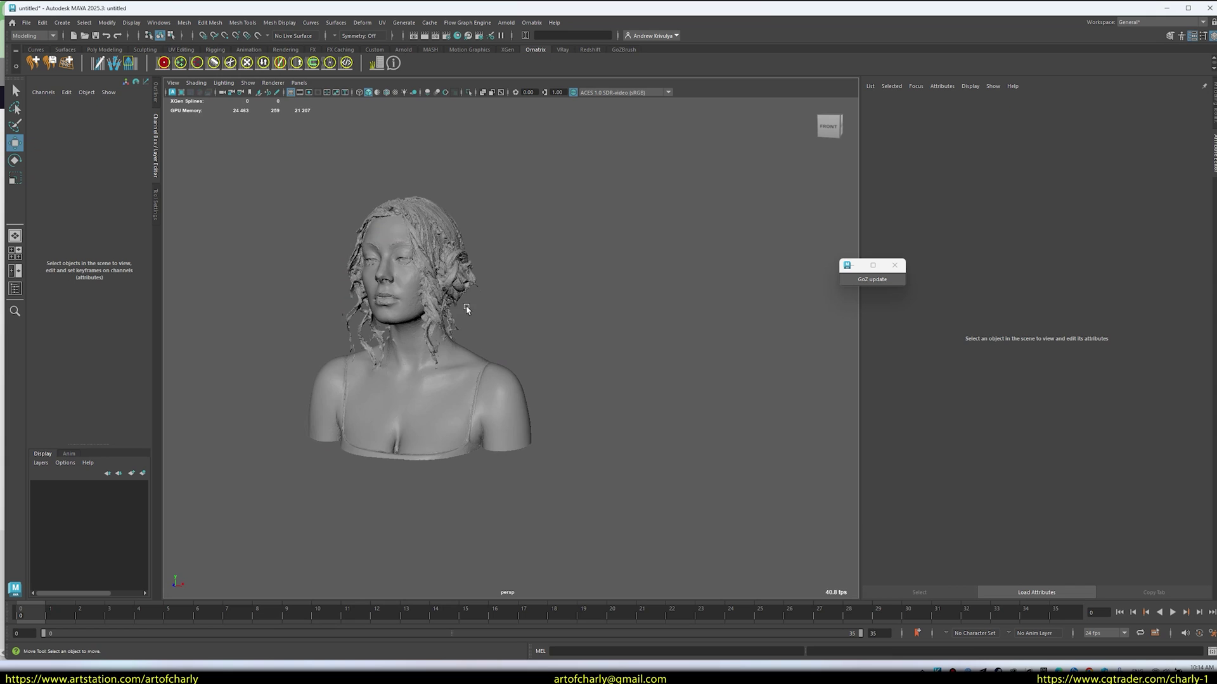
alt+middle_drag(519, 321, 557, 336)
scroll(557, 336, down, 3)
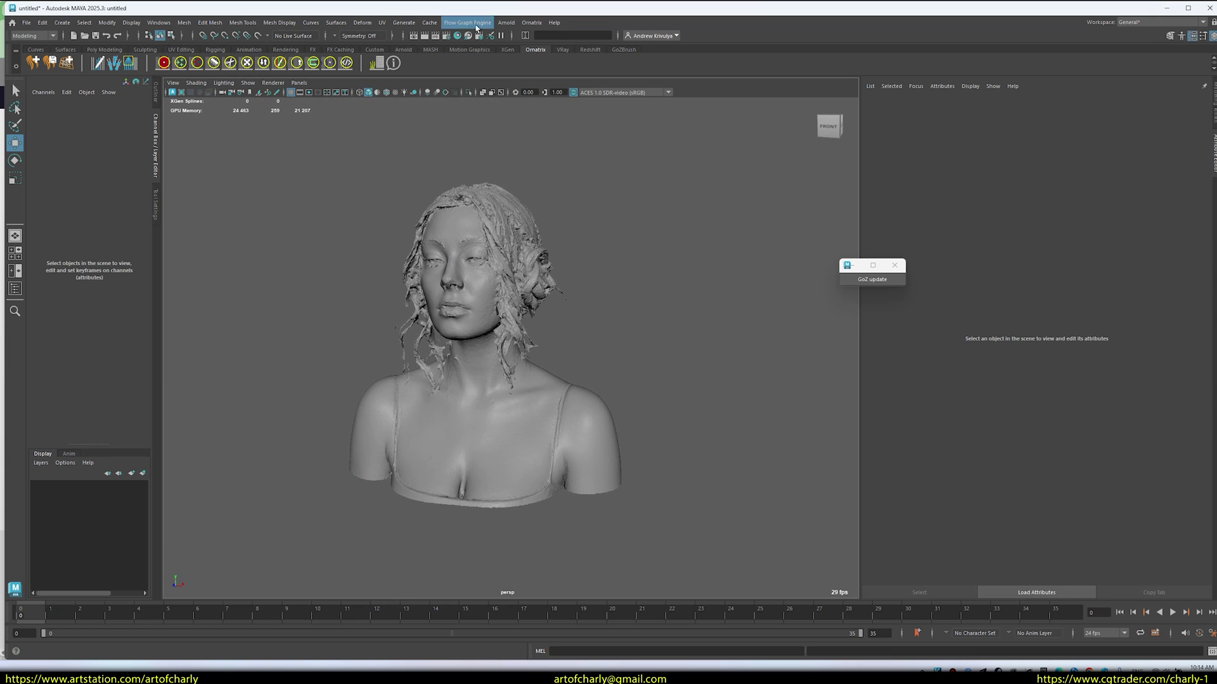
click(555, 23)
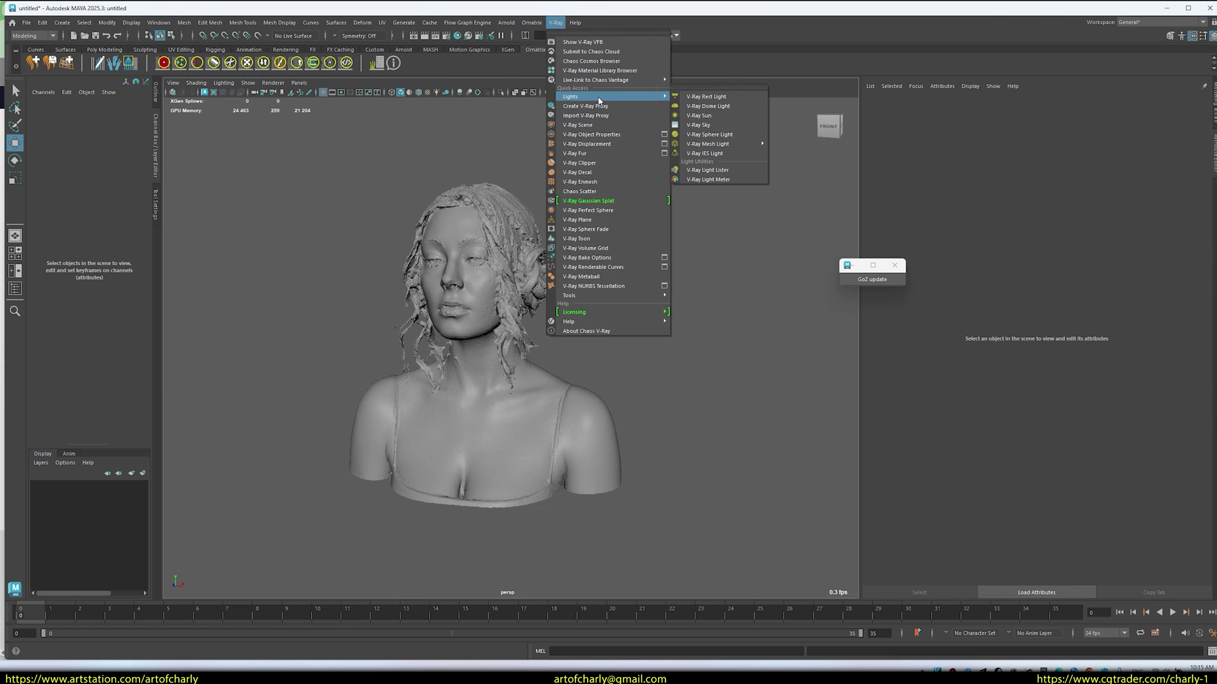
click(726, 105)
Assign a new V-Ray material (VRayMtl) to the bust mesh
click(466, 336)
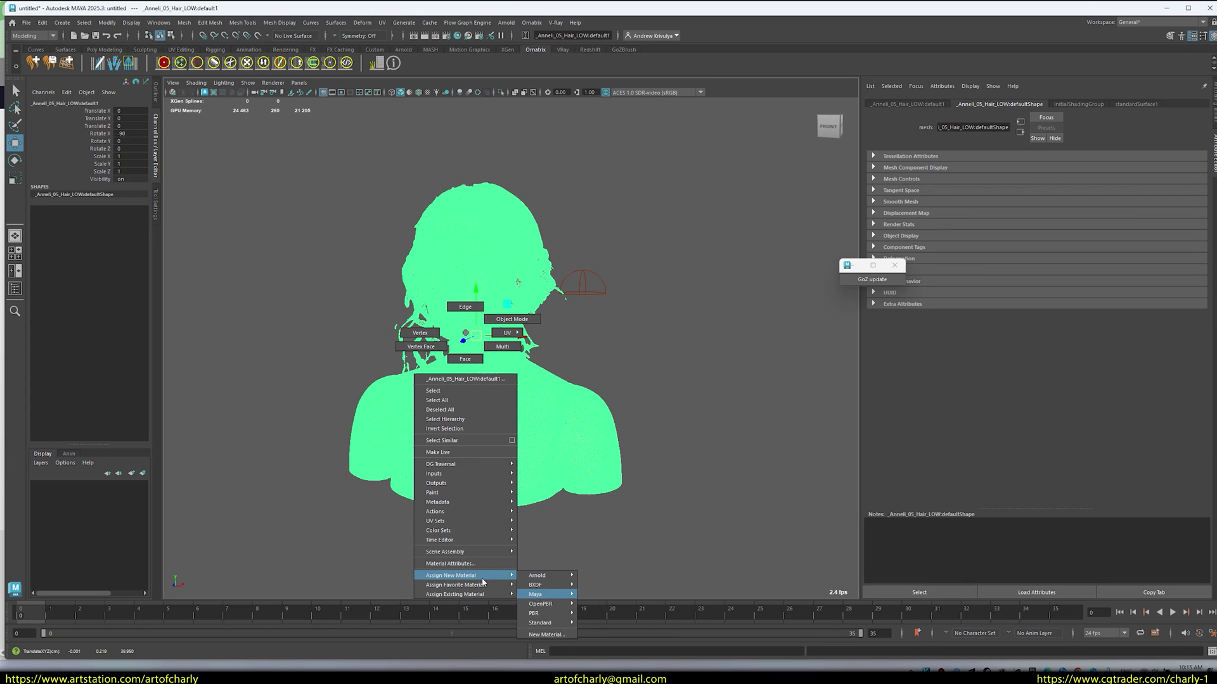
right_drag(482, 582, 546, 634)
click(231, 430)
click(481, 177)
click(446, 319)
click(564, 159)
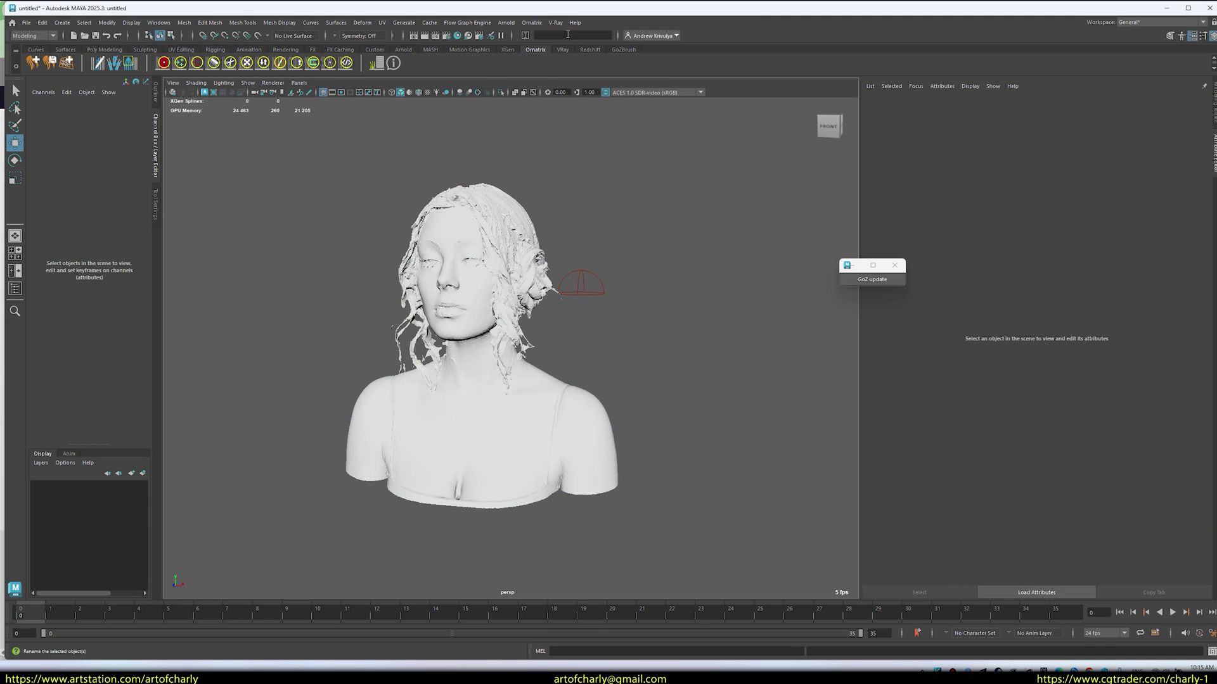
Start a live link from the Maya scene to Chaos Vantage
click(555, 23)
click(725, 79)
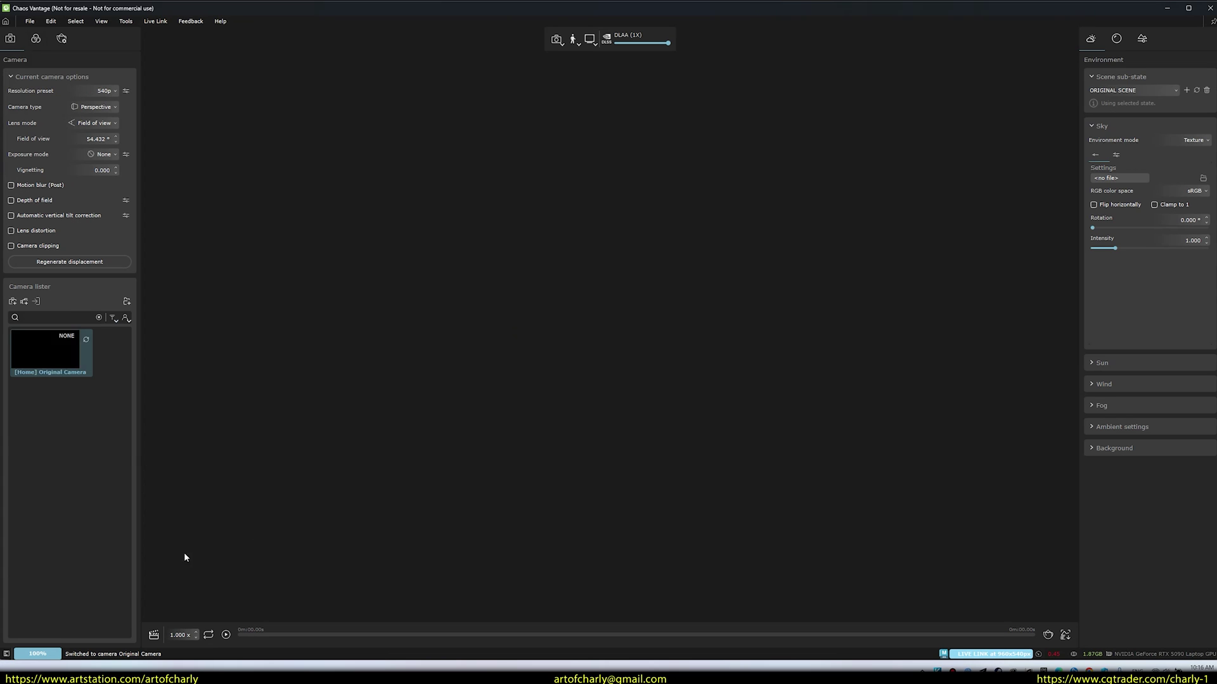
scroll(533, 307, up, 5)
scroll(536, 317, down, 2)
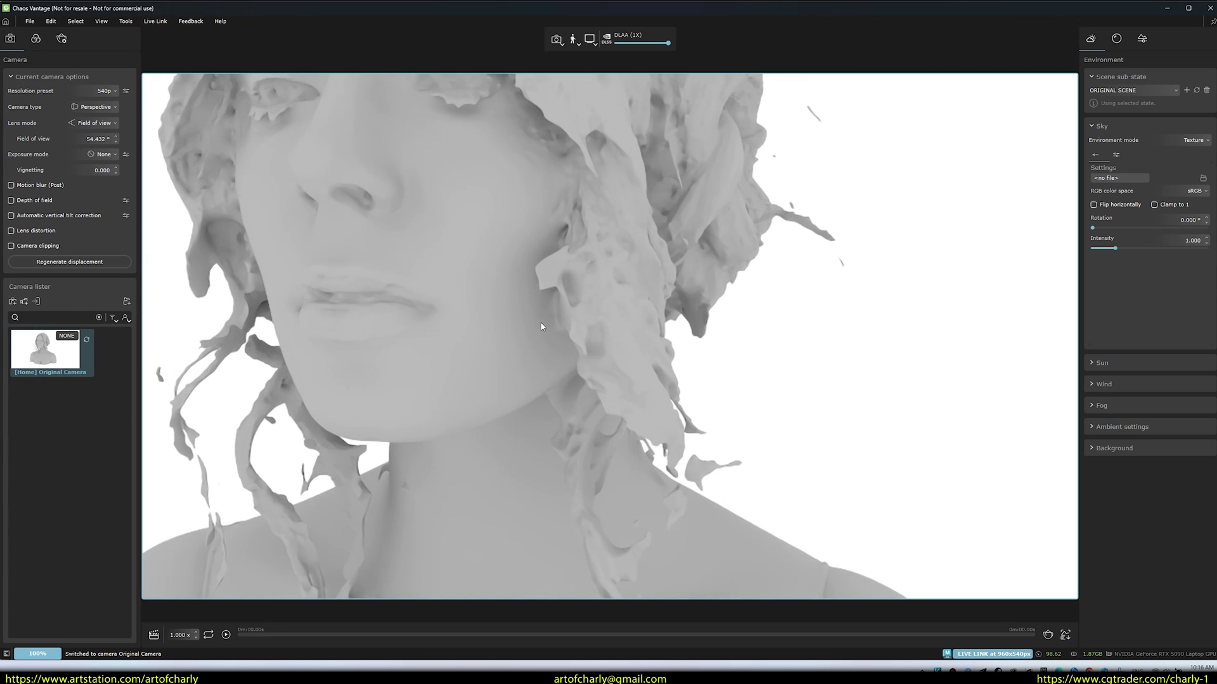
Inspect the untextured bust from several angles in the Chaos Vantage live view
middle_drag(540, 326, 638, 304)
scroll(638, 304, up, 5)
scroll(609, 336, down, 5)
alt+drag(609, 336, 747, 336)
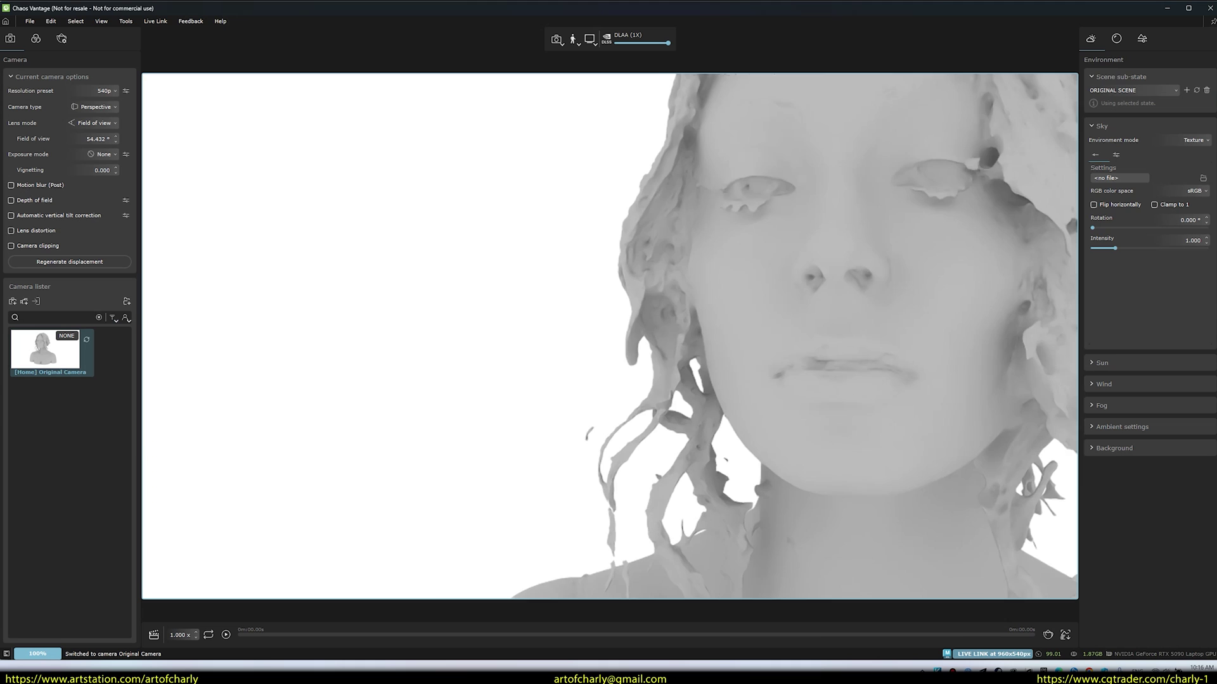
scroll(610, 336, down, 3)
middle_drag(609, 336, 625, 256)
scroll(610, 336, down, 3)
In Maya, connect a file texture to the bust material's diffuse color and load the Anneli_05_Hair_LOW.jpg image
key(alt+Tab)
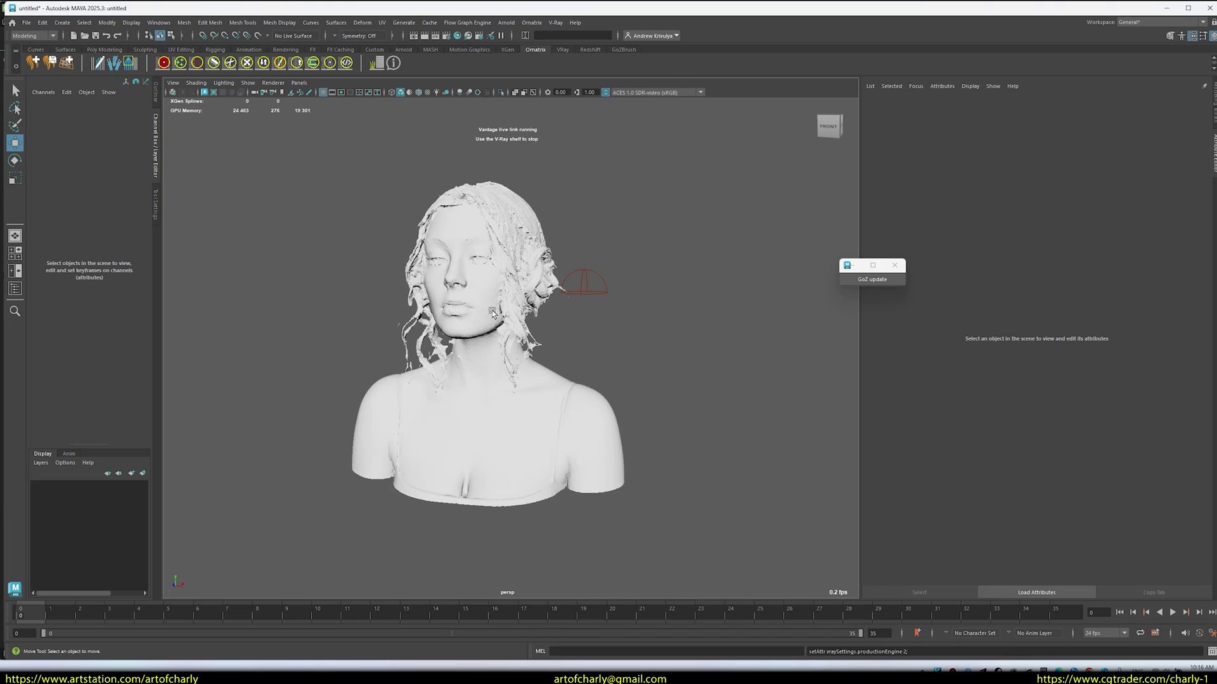
click(510, 400)
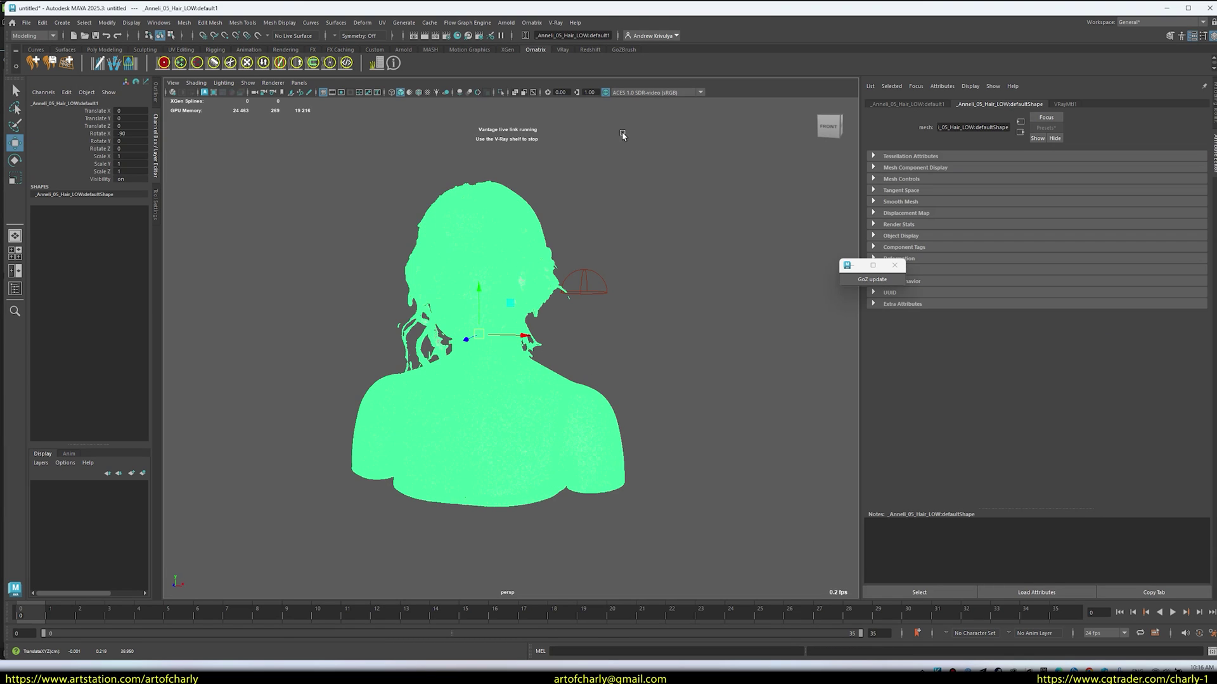
click(1064, 104)
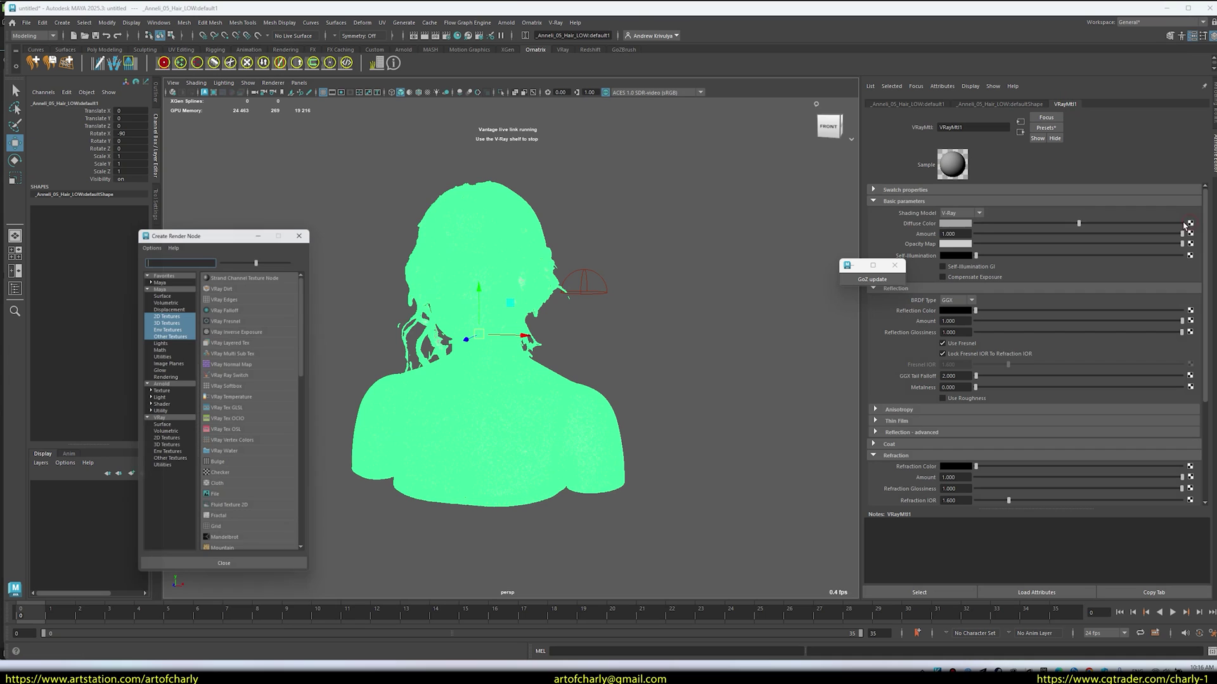
click(216, 499)
click(1197, 237)
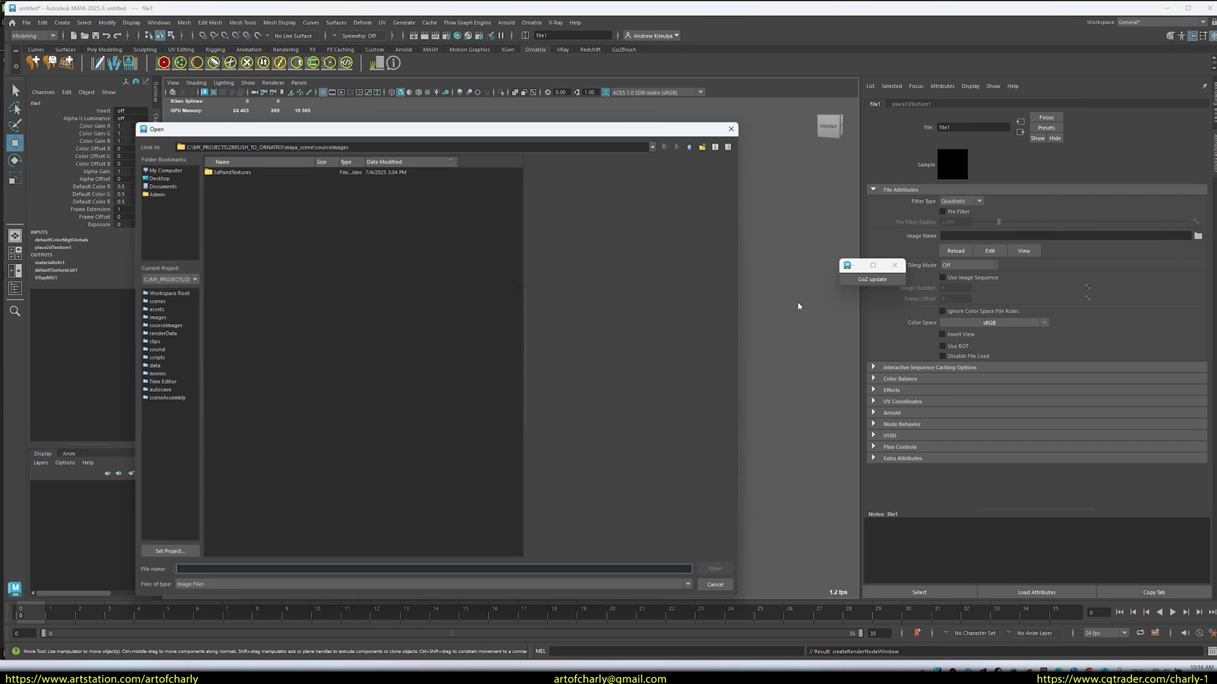
double_click(345, 172)
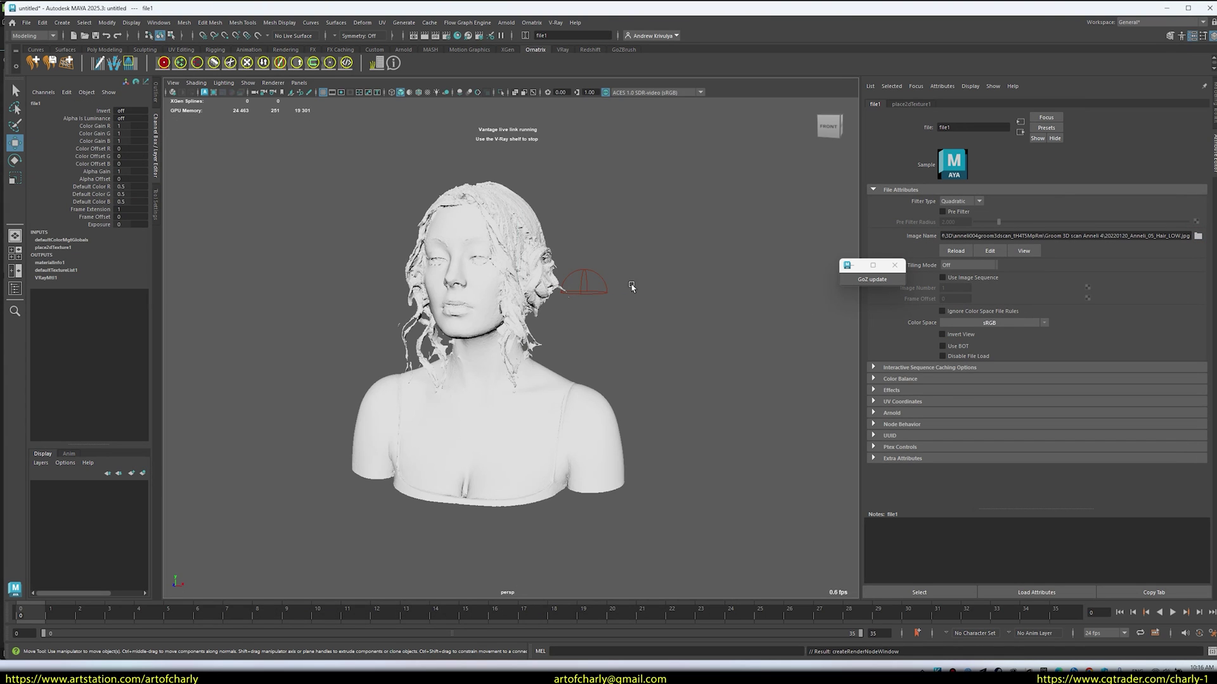
key(5)
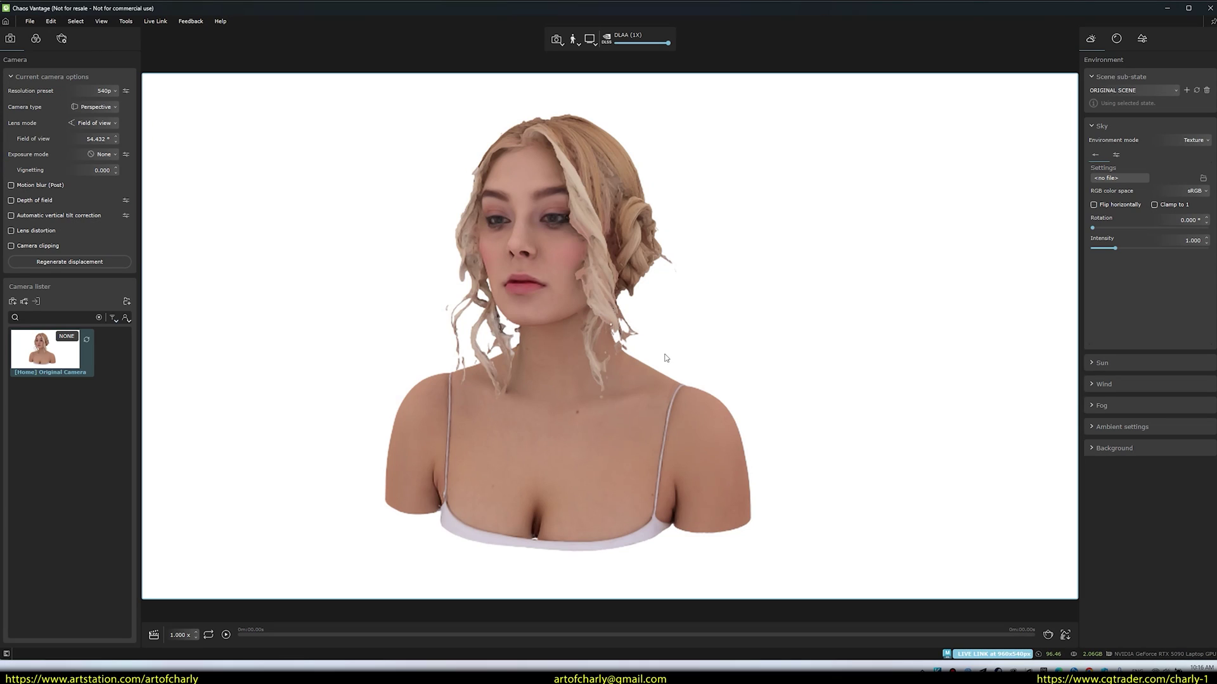
Examine the textured bust in Chaos Vantage, comparing the face, bun, loose strands and shoulders from several angles
drag(665, 358, 520, 380)
mouse_move(608, 336)
alt+mouse_down()
mouse_move(380, 336)
mouse_move(824, 335)
mouse_move(589, 336)
alt+mouse_up()
scroll(608, 336, up, 5)
scroll(609, 336, down, 4)
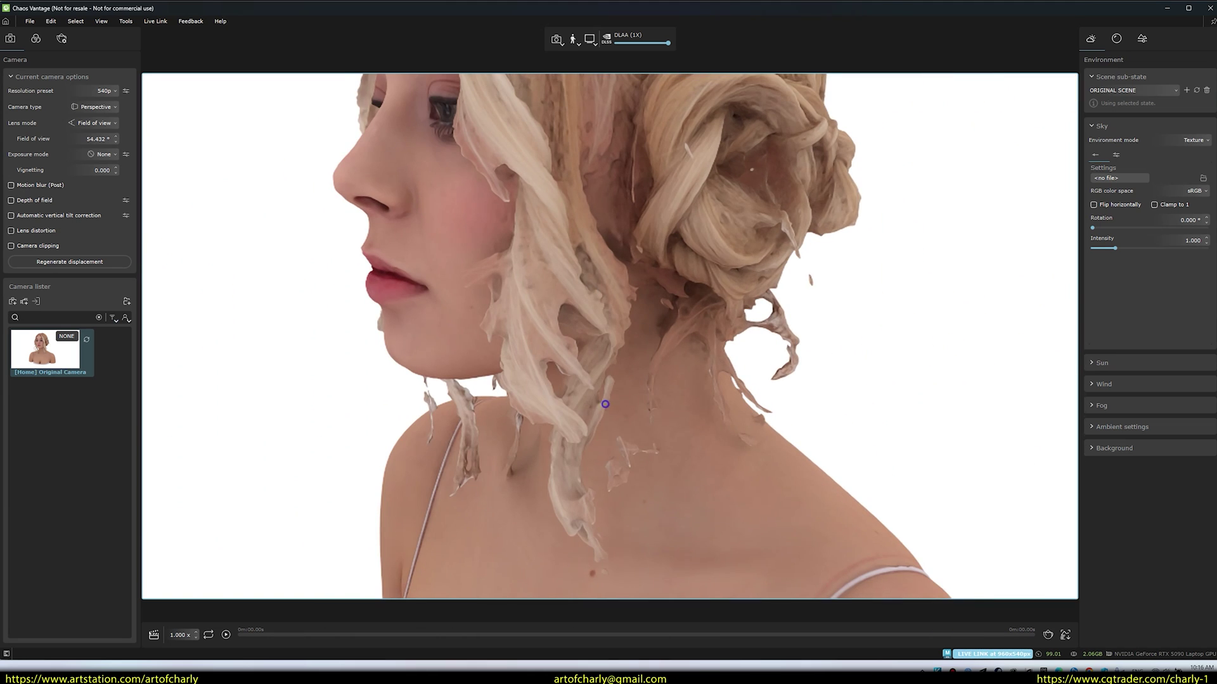
scroll(605, 404, up, 5)
scroll(605, 404, down, 5)
alt+drag(605, 403, 697, 342)
scroll(608, 336, up, 4)
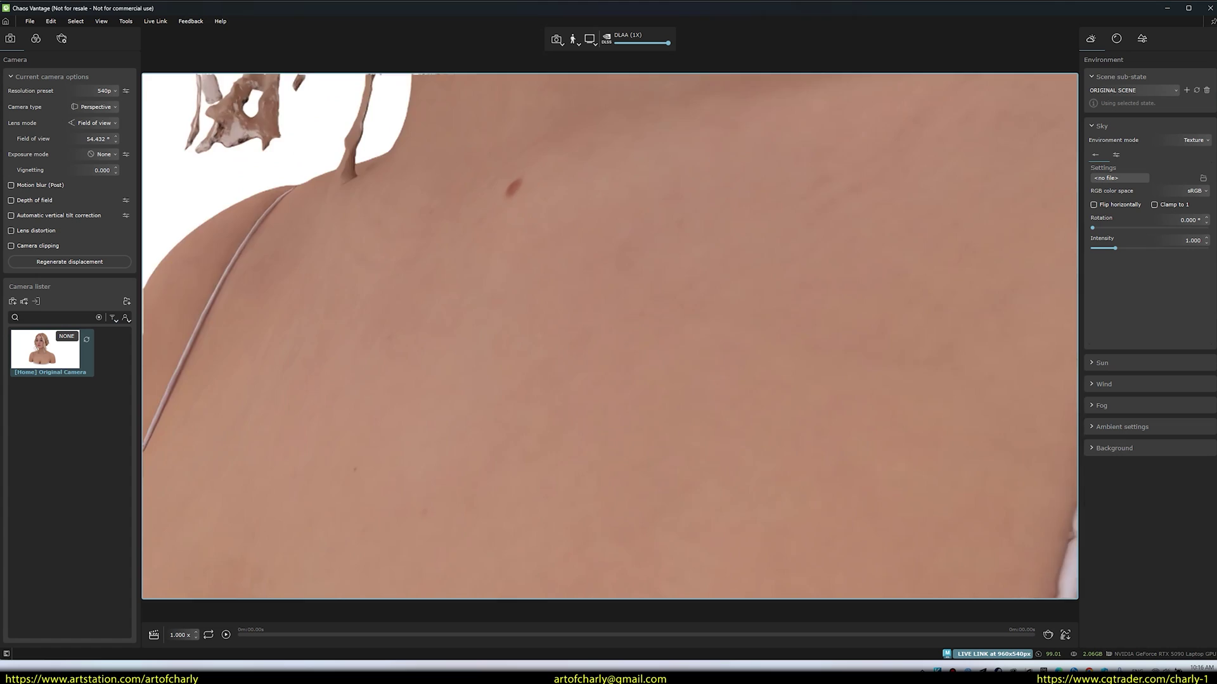
alt+drag(605, 408, 605, 343)
scroll(605, 408, down, 4)
alt+drag(605, 408, 532, 343)
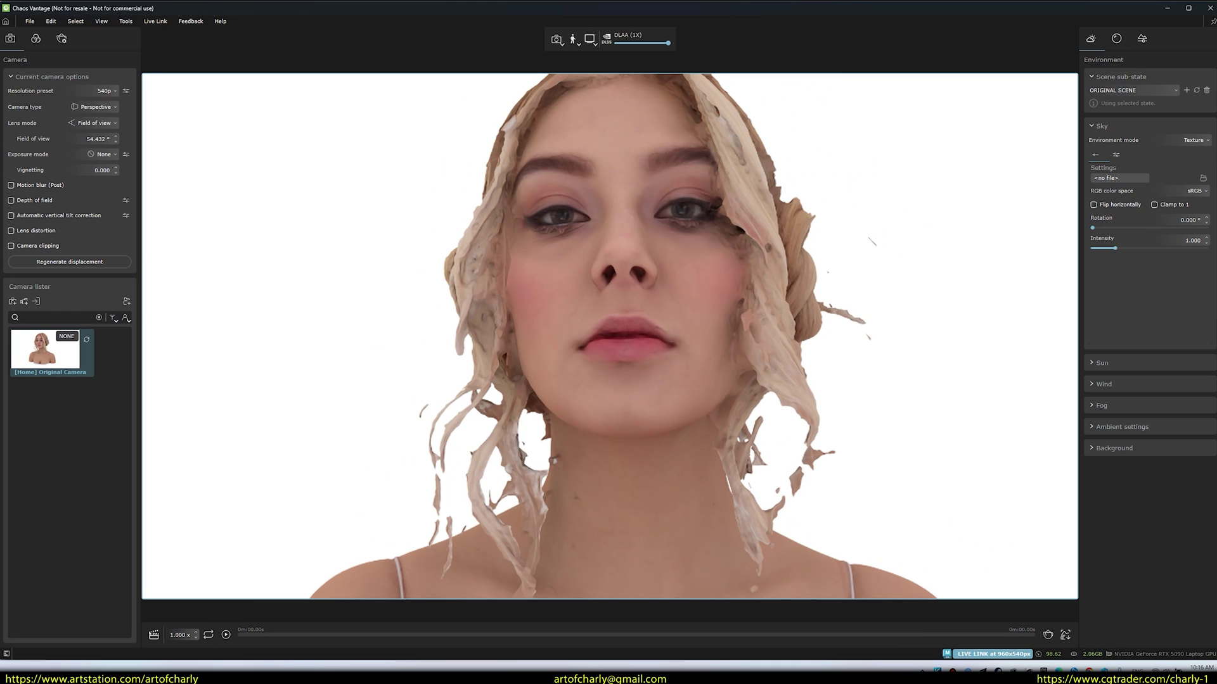
Switch to the browser and examine the preview's loose strands and bun in full screen
key(alt+Tab)
scroll(477, 368, down, 7)
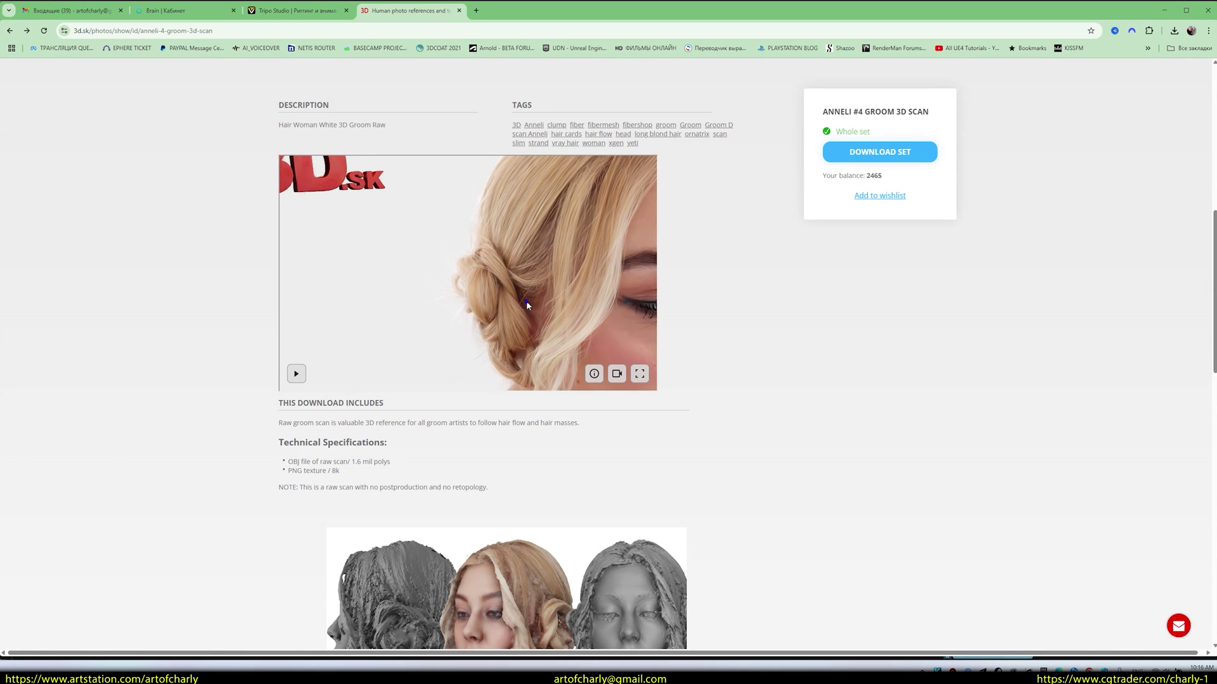
drag(526, 301, 474, 253)
click(638, 374)
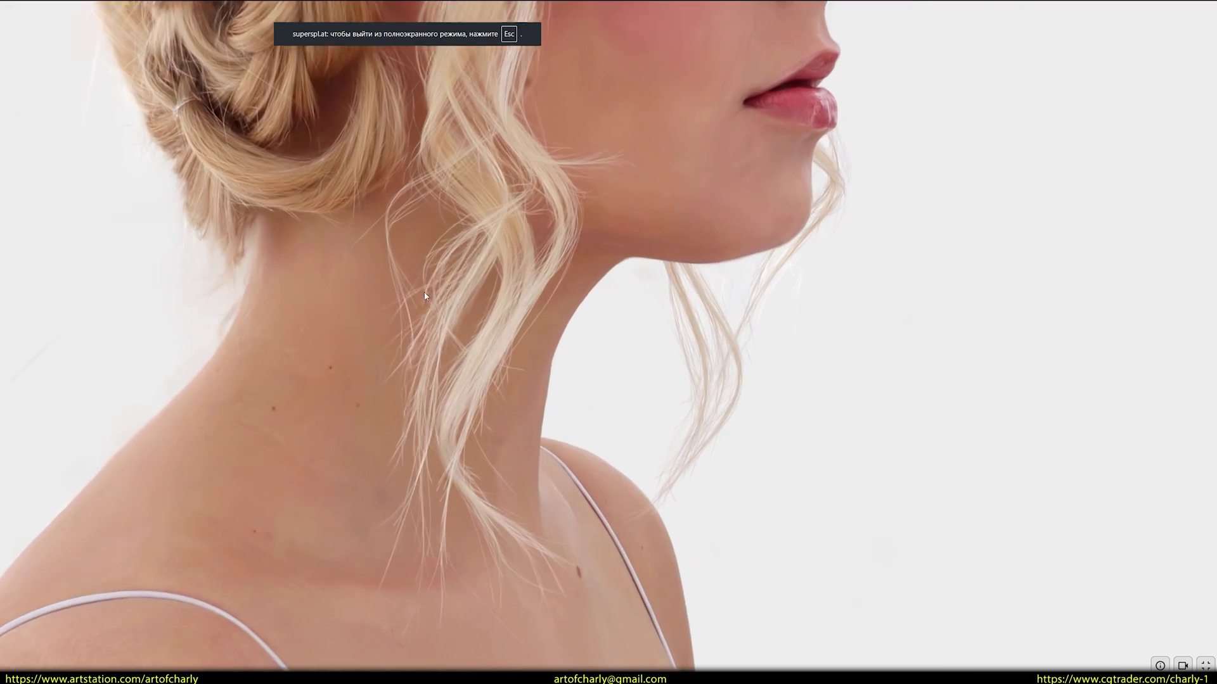
drag(442, 318, 576, 314)
scroll(399, 359, up, 3)
scroll(307, 341, up, 5)
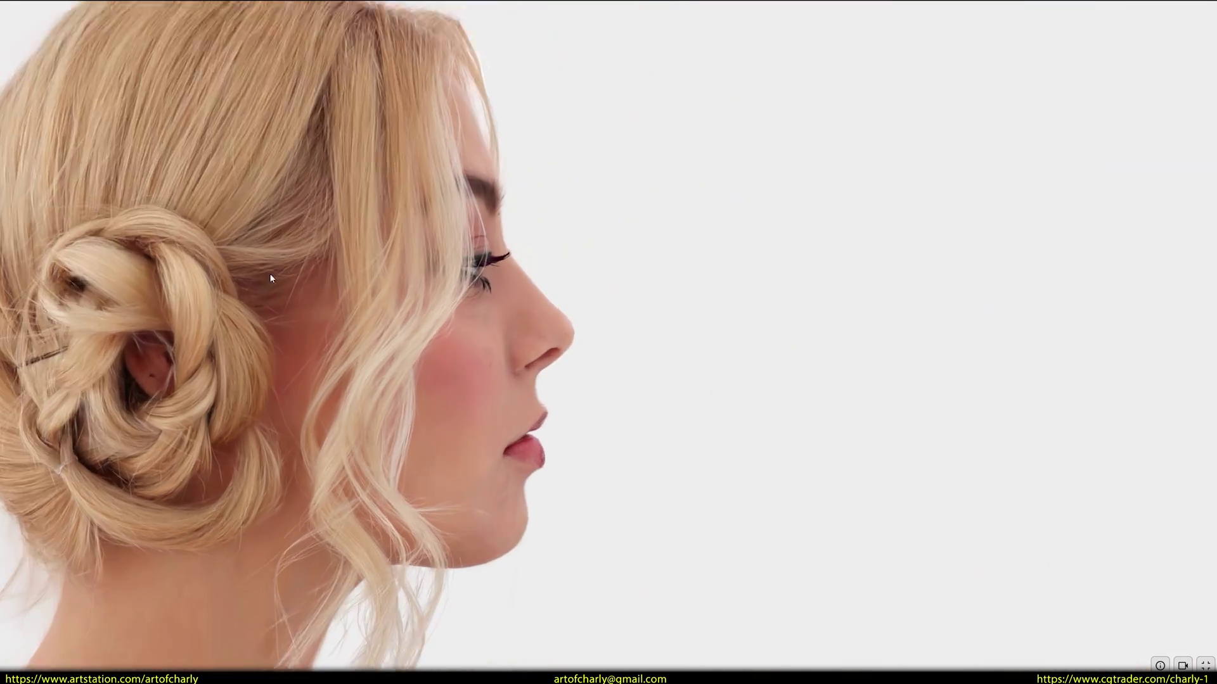
Leave the full-screen preview and open the 3D.sk home page
key(Escape)
scroll(423, 266, up, 8)
key(alt+Right)
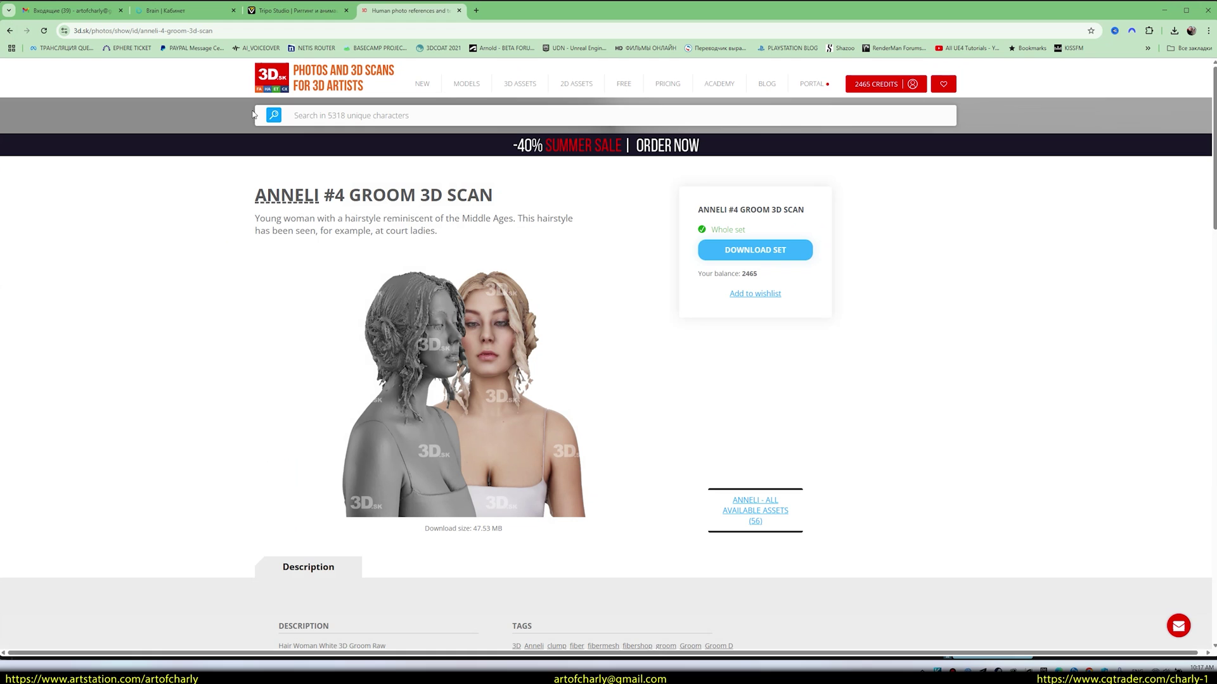
click(327, 76)
Open the groom photo references category of 2D assets and browse to page 2
scroll(620, 346, down, 8)
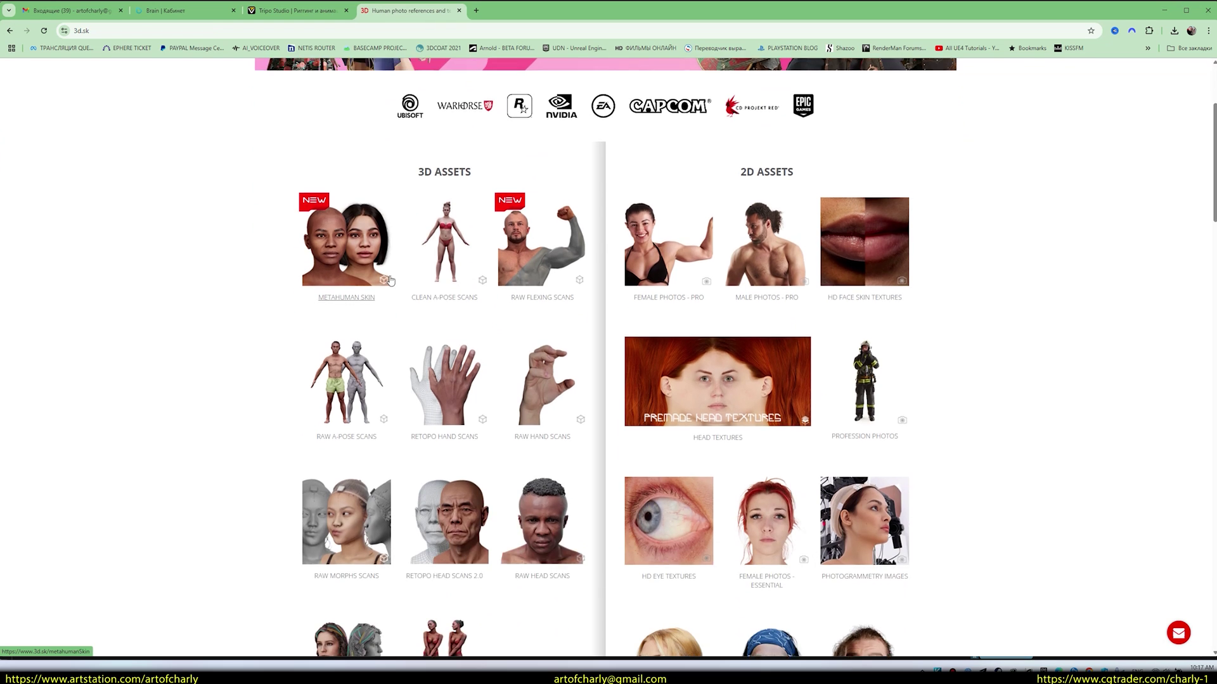
scroll(621, 345, down, 3)
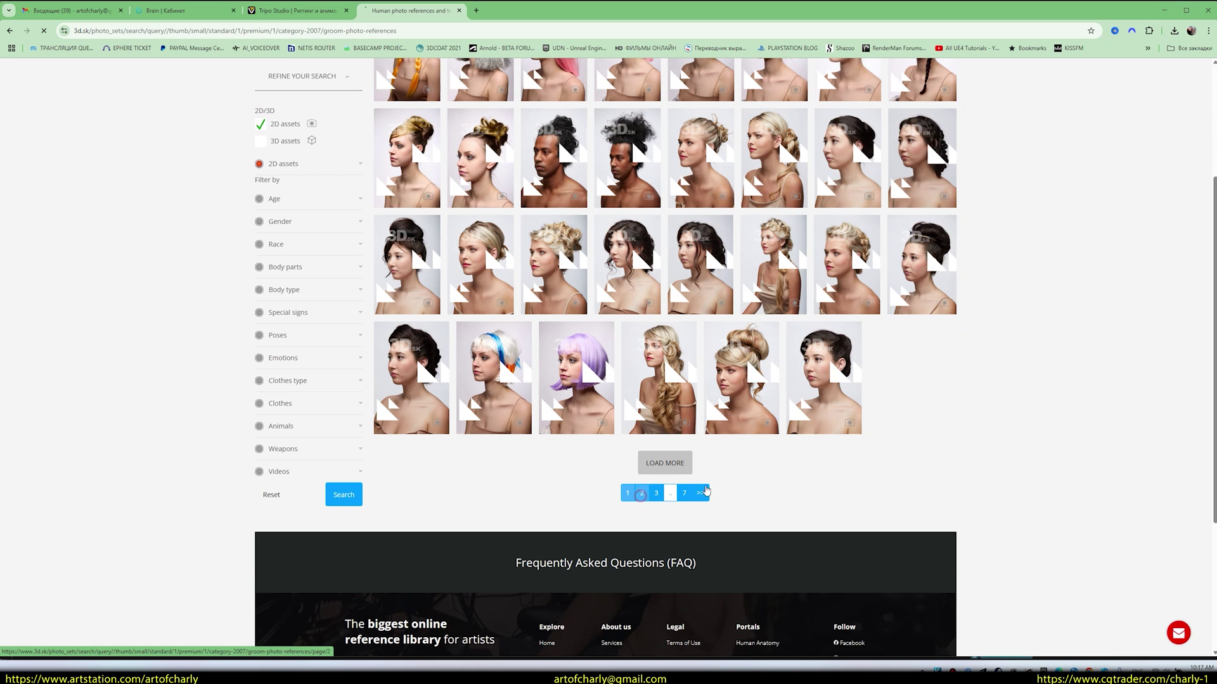
scroll(984, 409, up, 3)
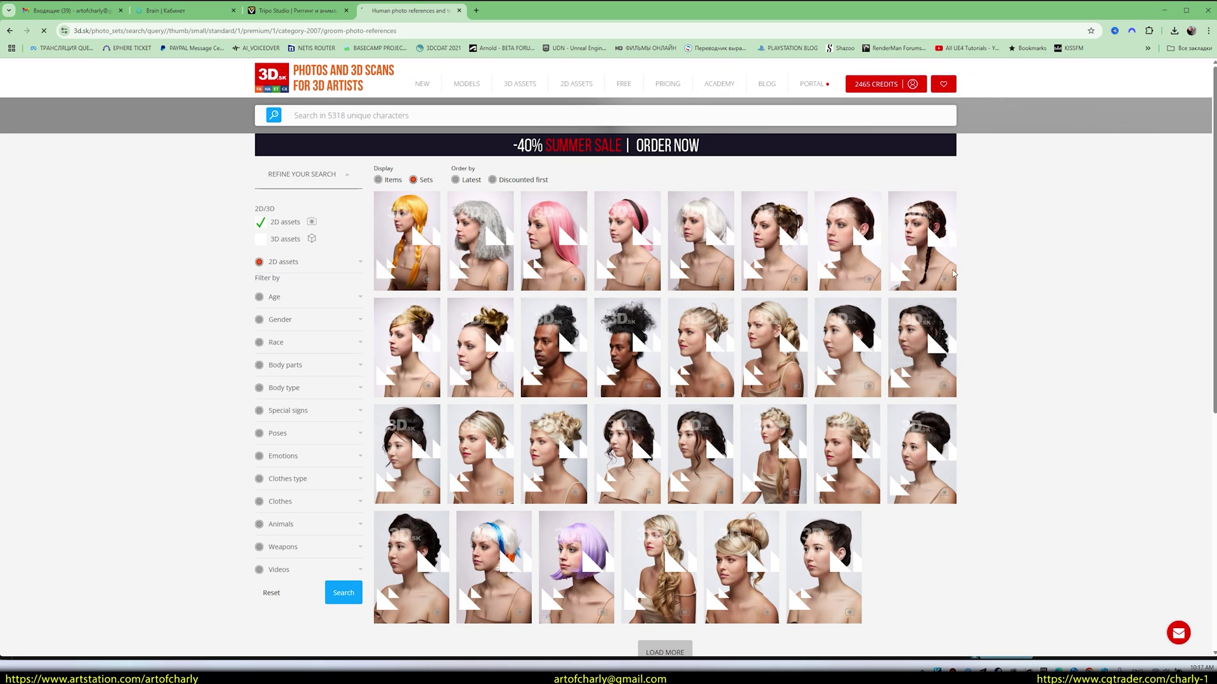
scroll(548, 396, down, 2)
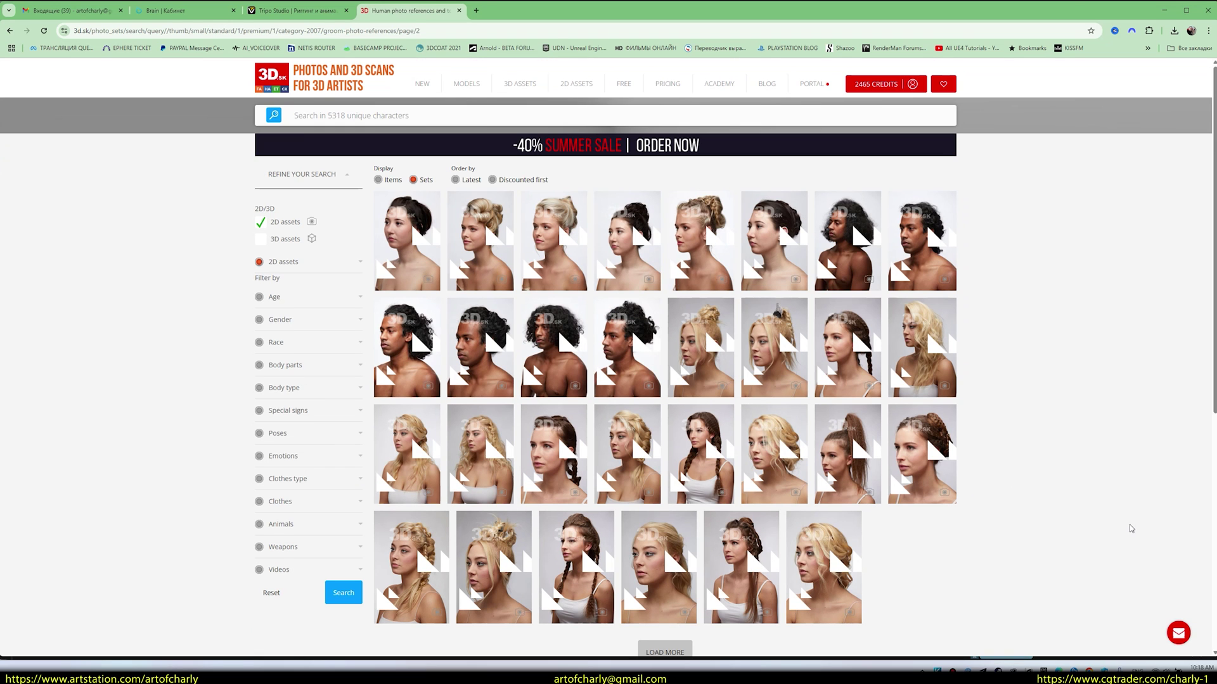
Look through the rest of the groom photo listing and examine the blonde reference photos' loose strands, eyelashes and hair parting on the reference board
scroll(1131, 528, down, 1)
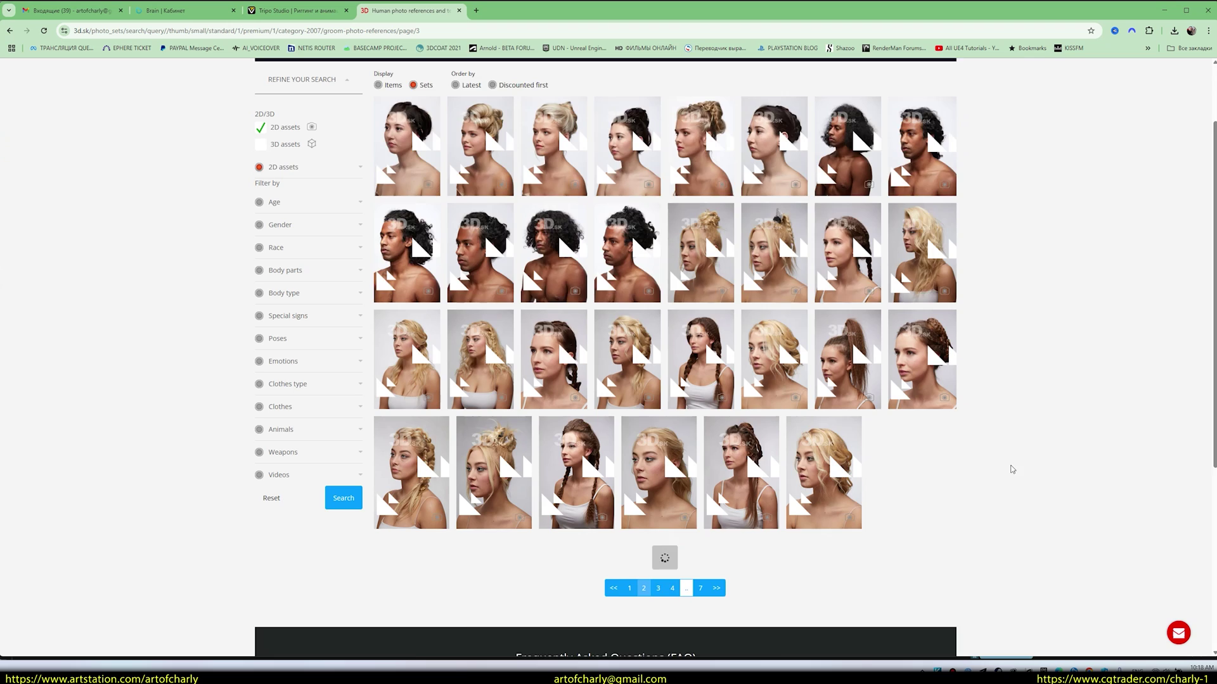
scroll(347, 383, down, 4)
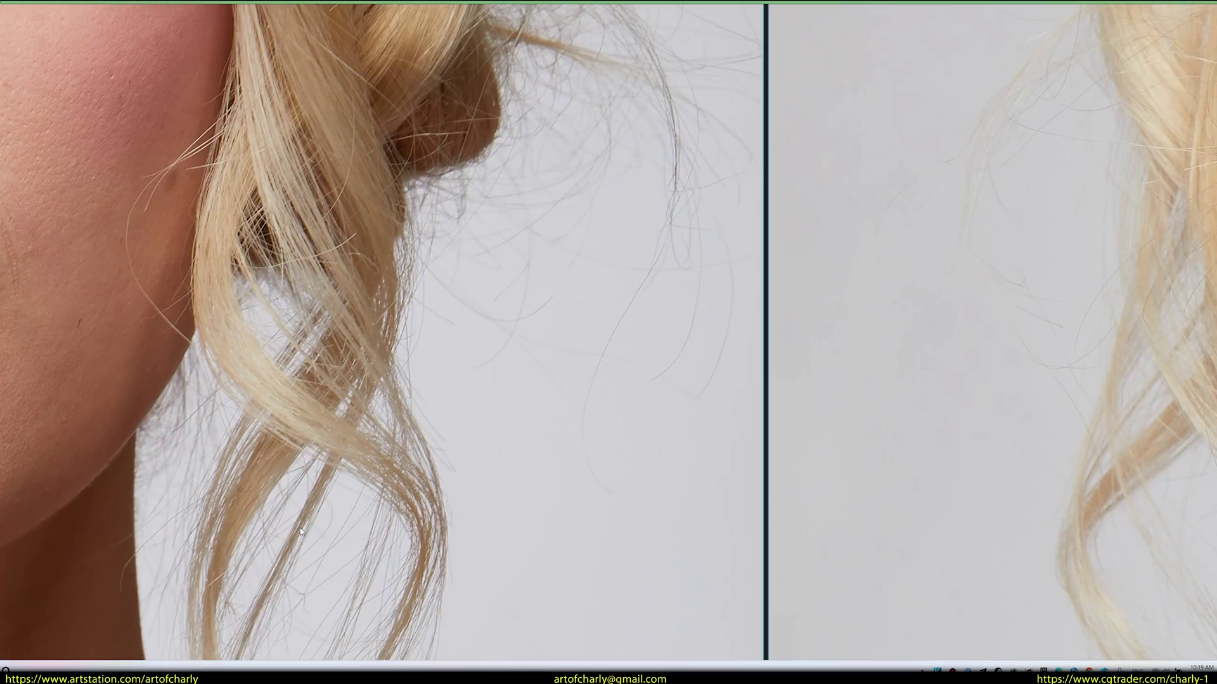
scroll(561, 392, down, 6)
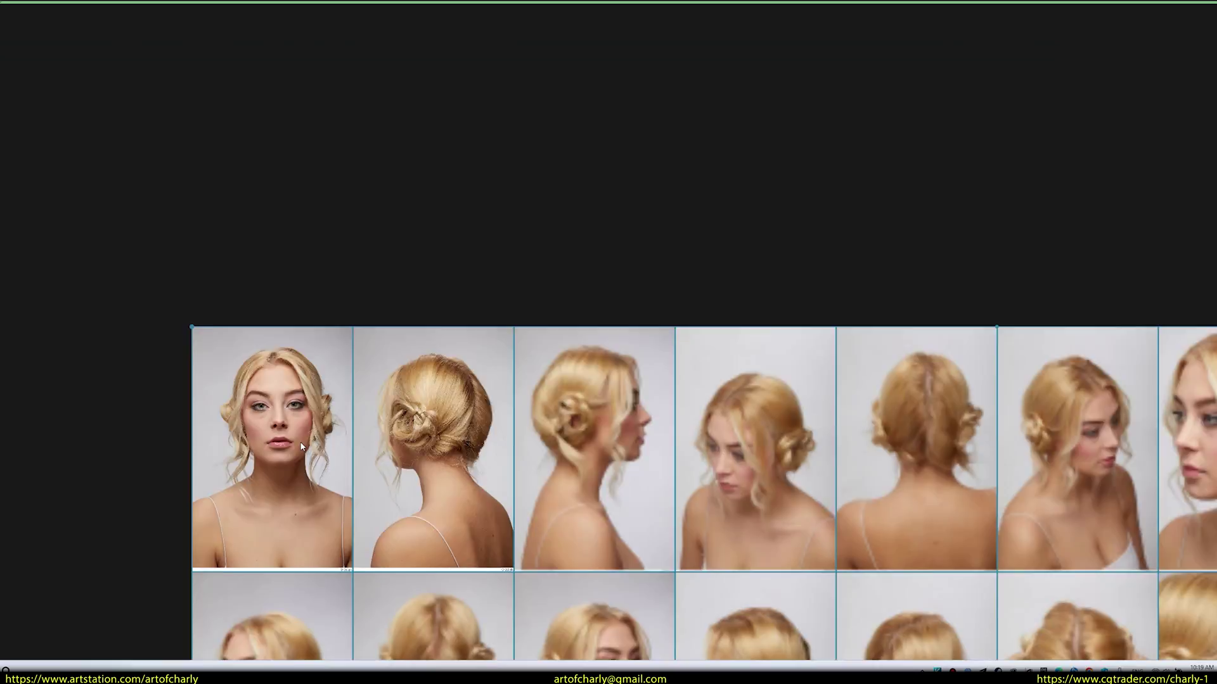
scroll(562, 392, up, 10)
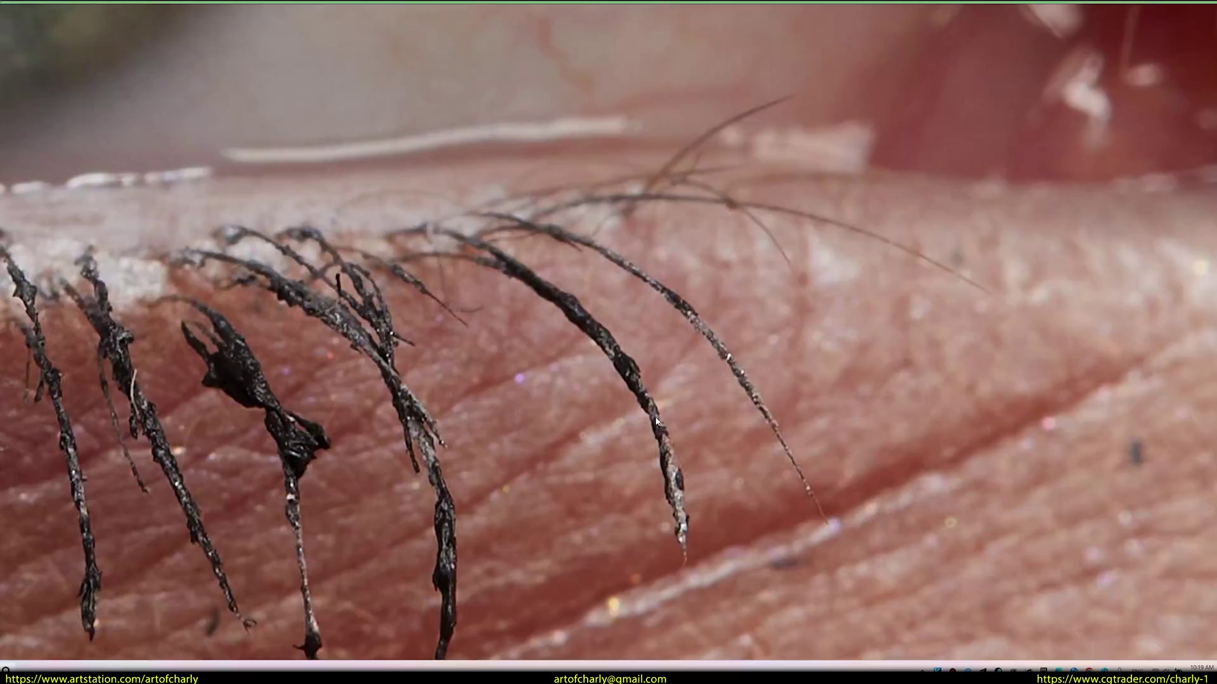
scroll(608, 380, down, 10)
scroll(465, 388, up, 10)
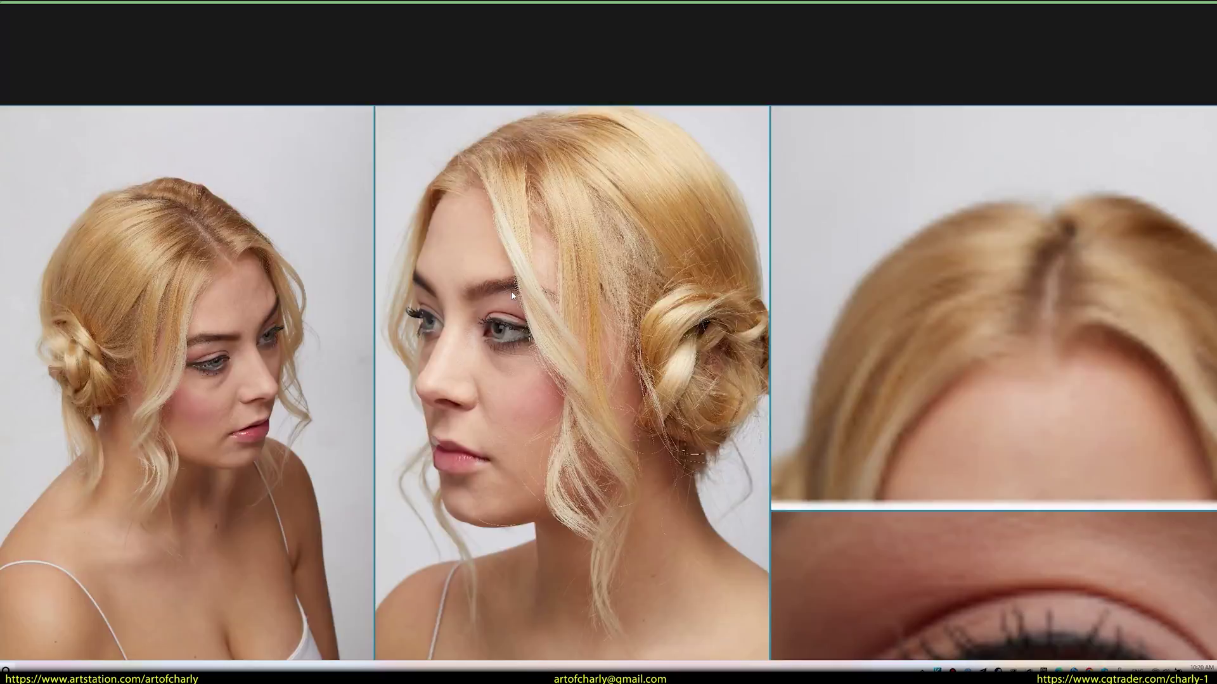
scroll(409, 437, up, 4)
scroll(243, 446, down, 3)
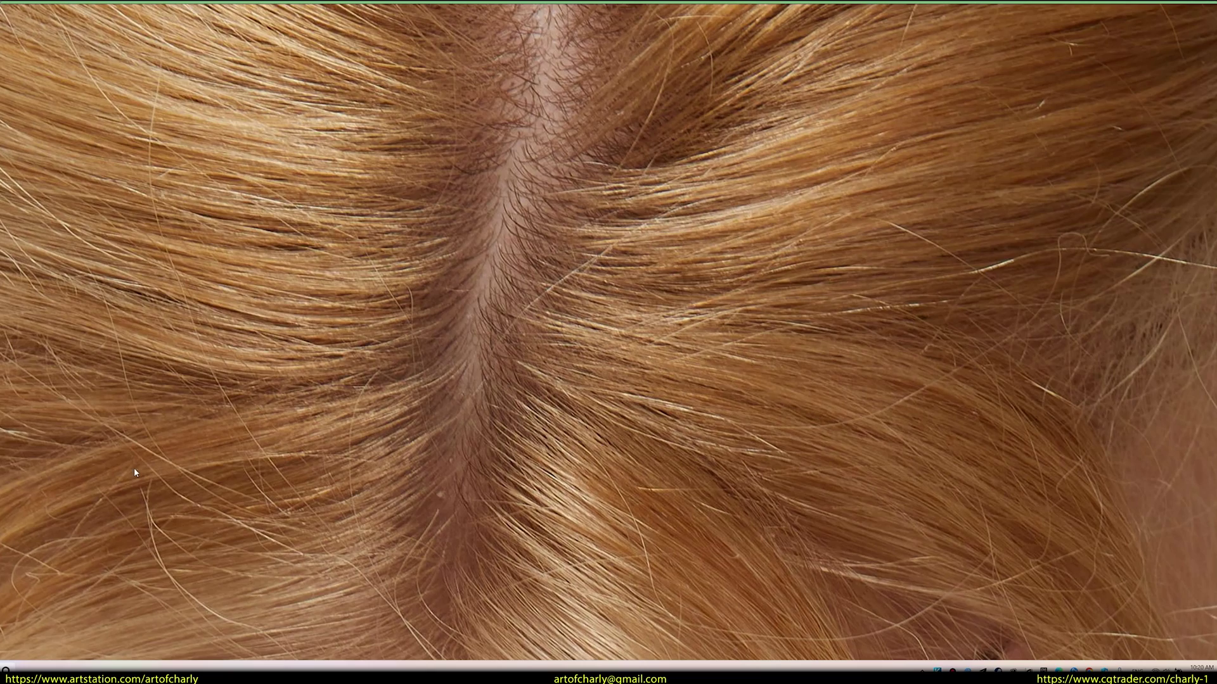
Switch to the browser, go back to the previous page and examine the braided-bun scan preview in full screen
key(alt+Tab)
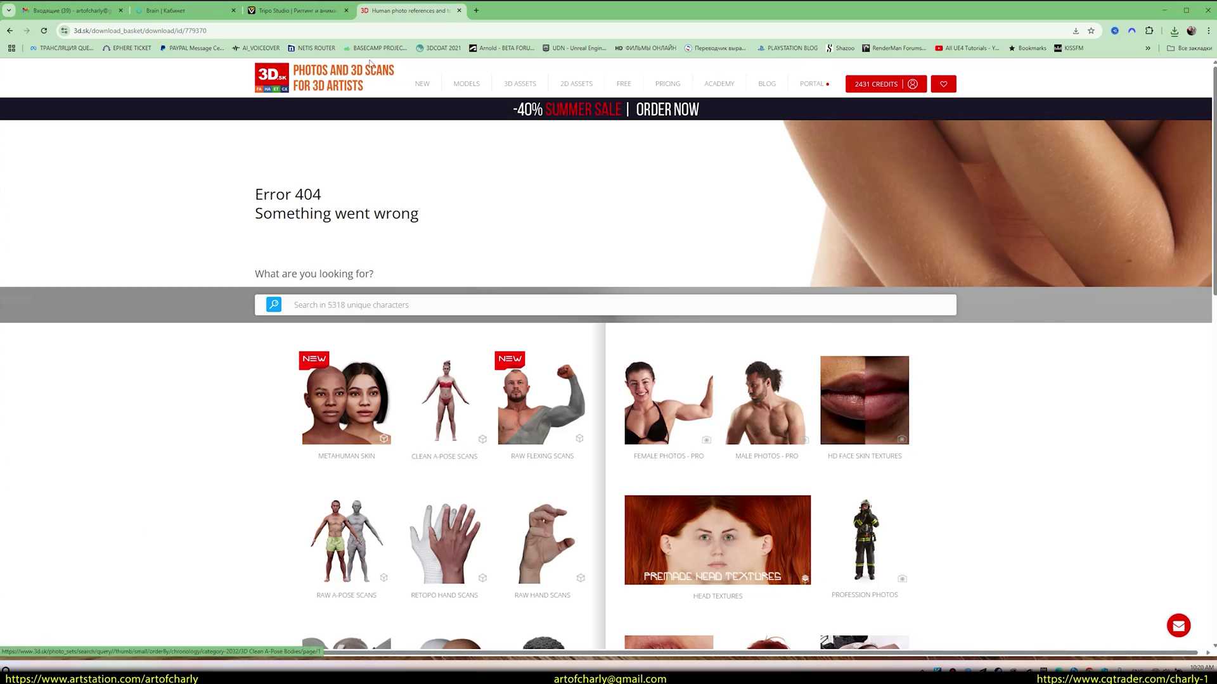
key(alt+Left)
click(638, 421)
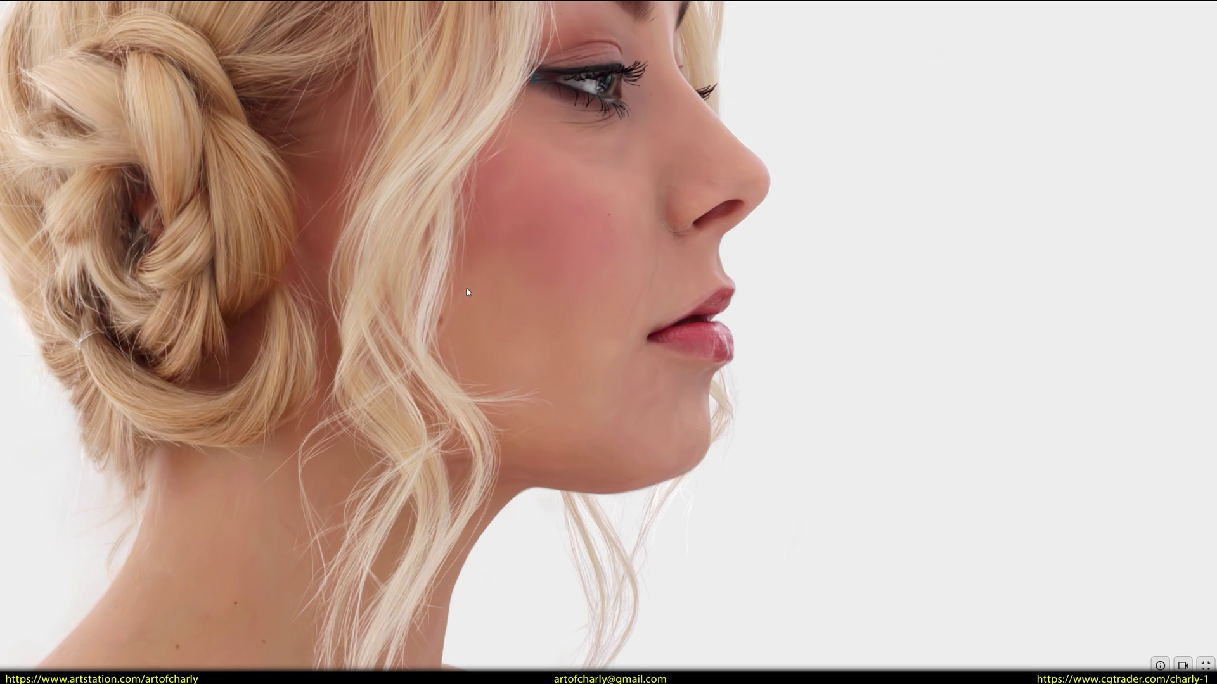
key(Escape)
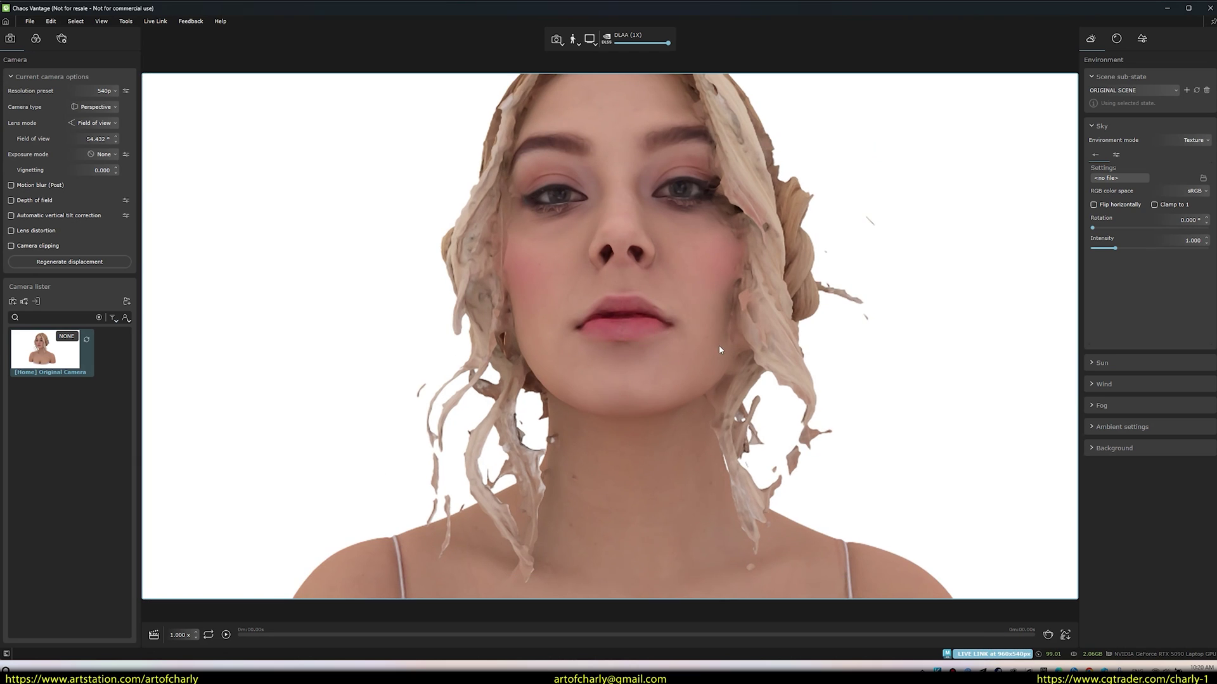
Examine the bust in Chaos Vantage, and switch to Maya to view its untextured hair bun from the side
drag(719, 344, 103, 621)
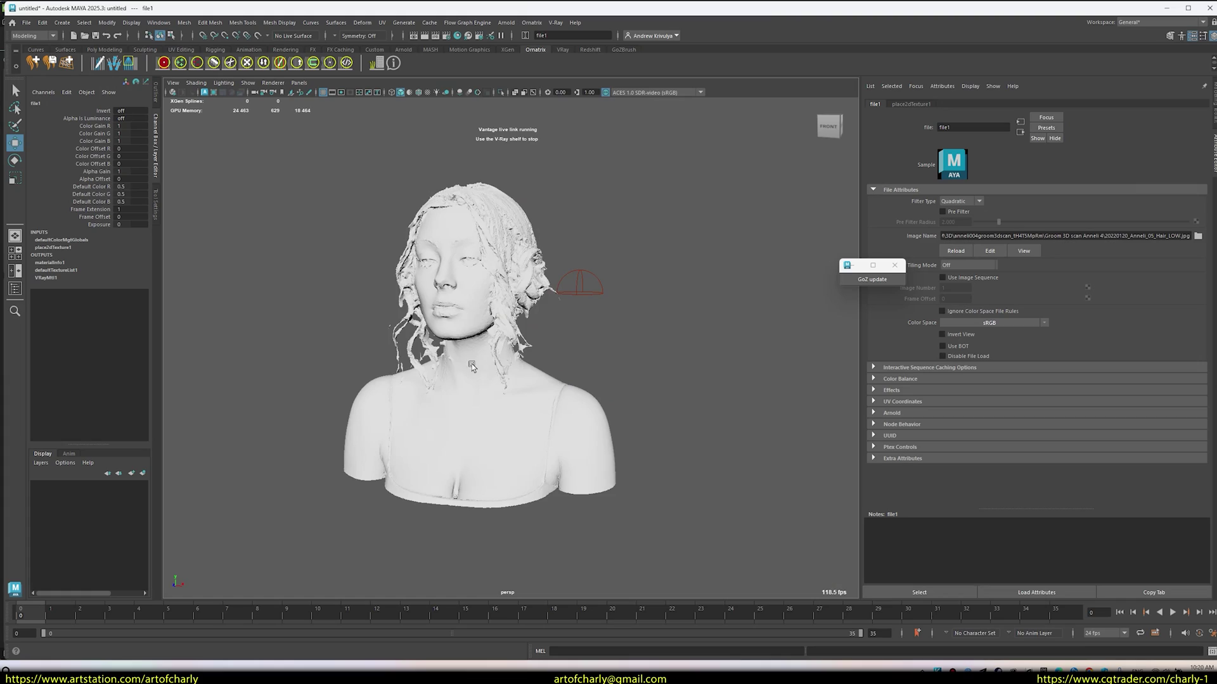
alt+drag(614, 327, 381, 373)
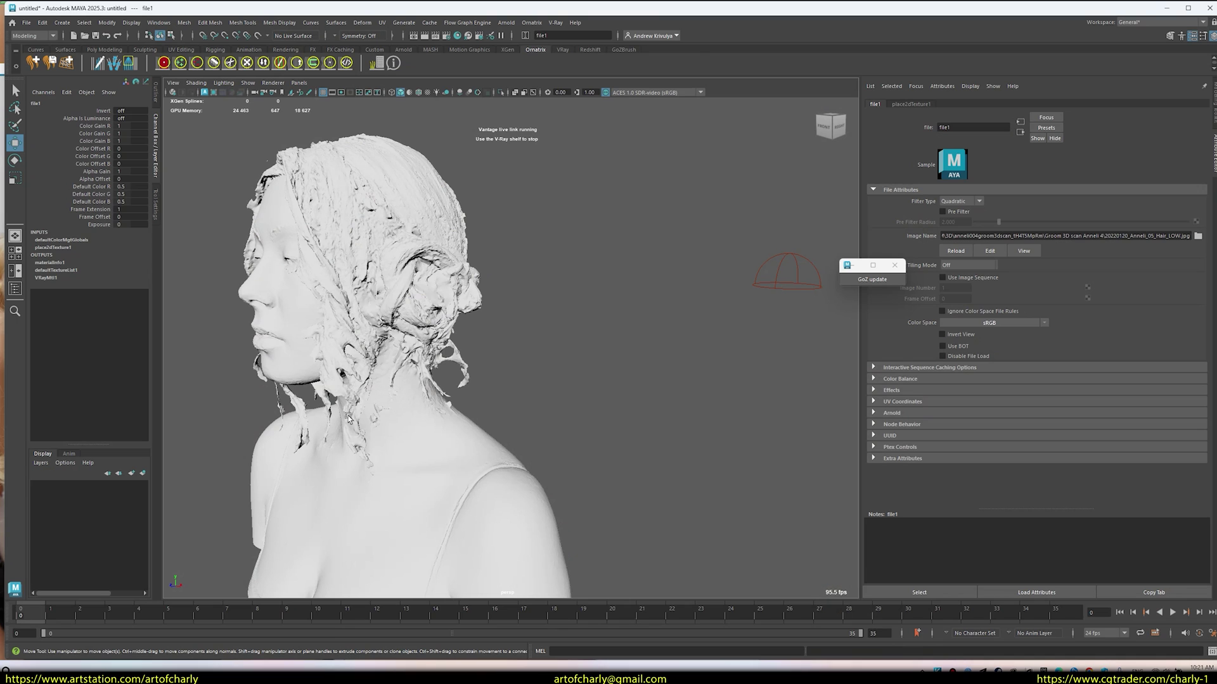
click(614, 318)
Duplicate the bust scan along the X axis, placing the copy about 15.6 units beside the original
click(411, 268)
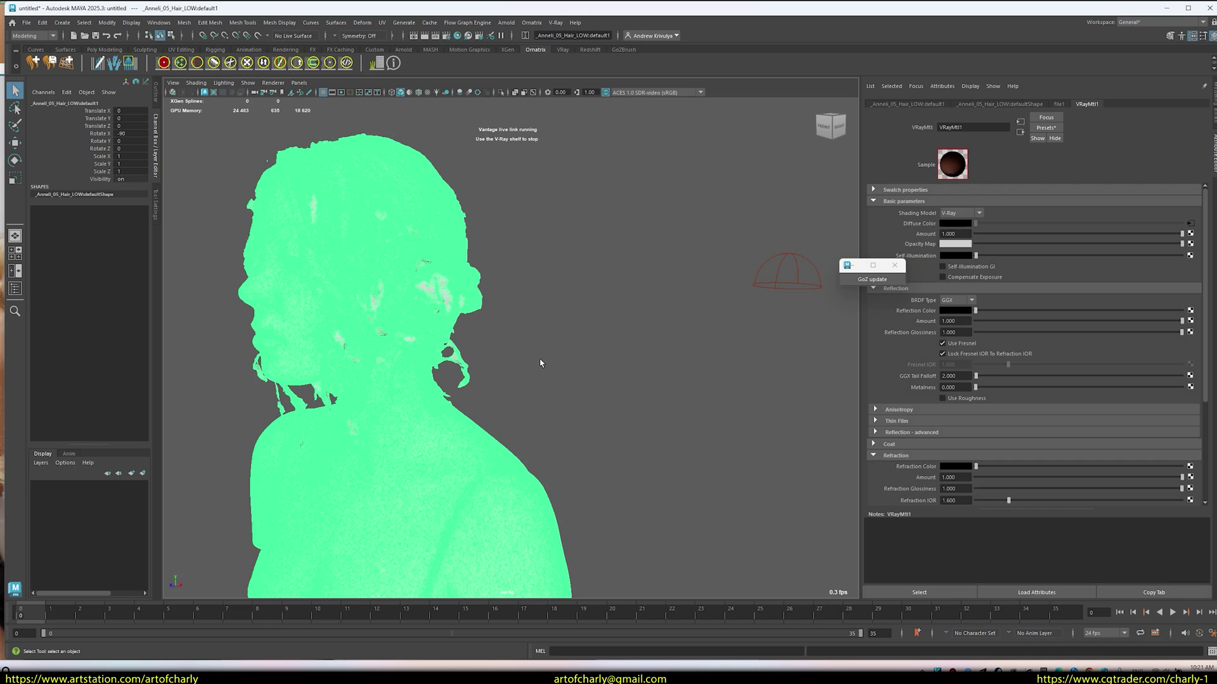
alt+drag(547, 370, 452, 302)
click(621, 376)
click(453, 303)
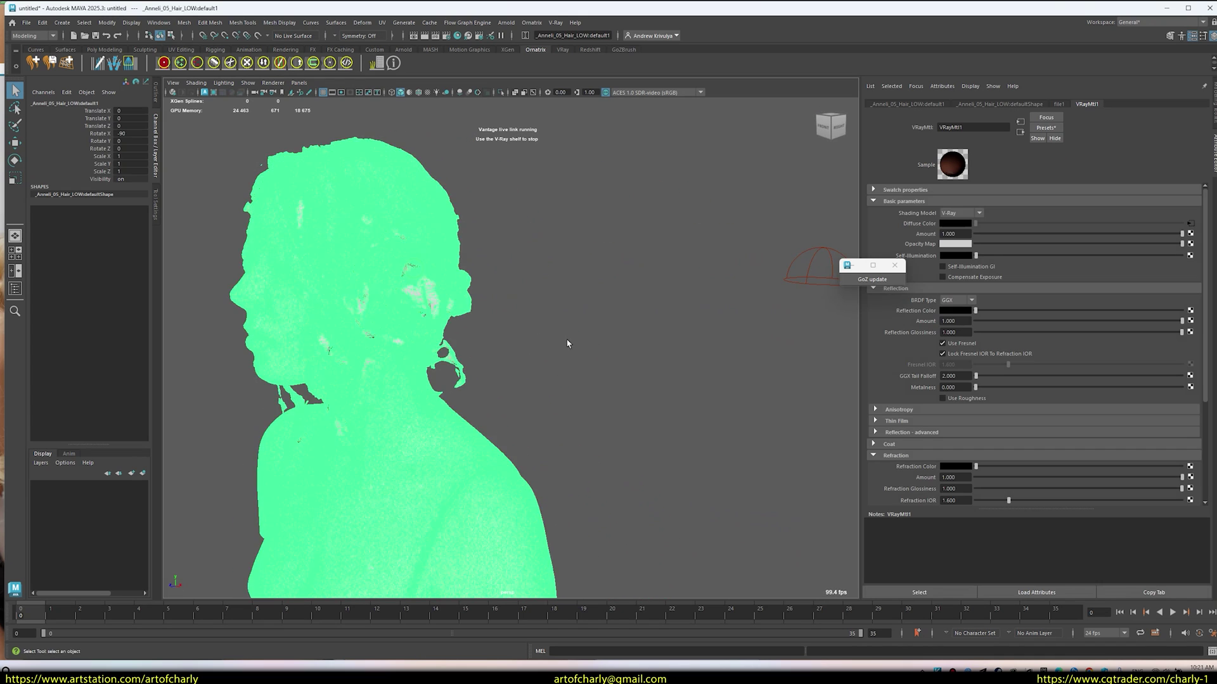
key(w)
alt+drag(570, 342, 655, 388)
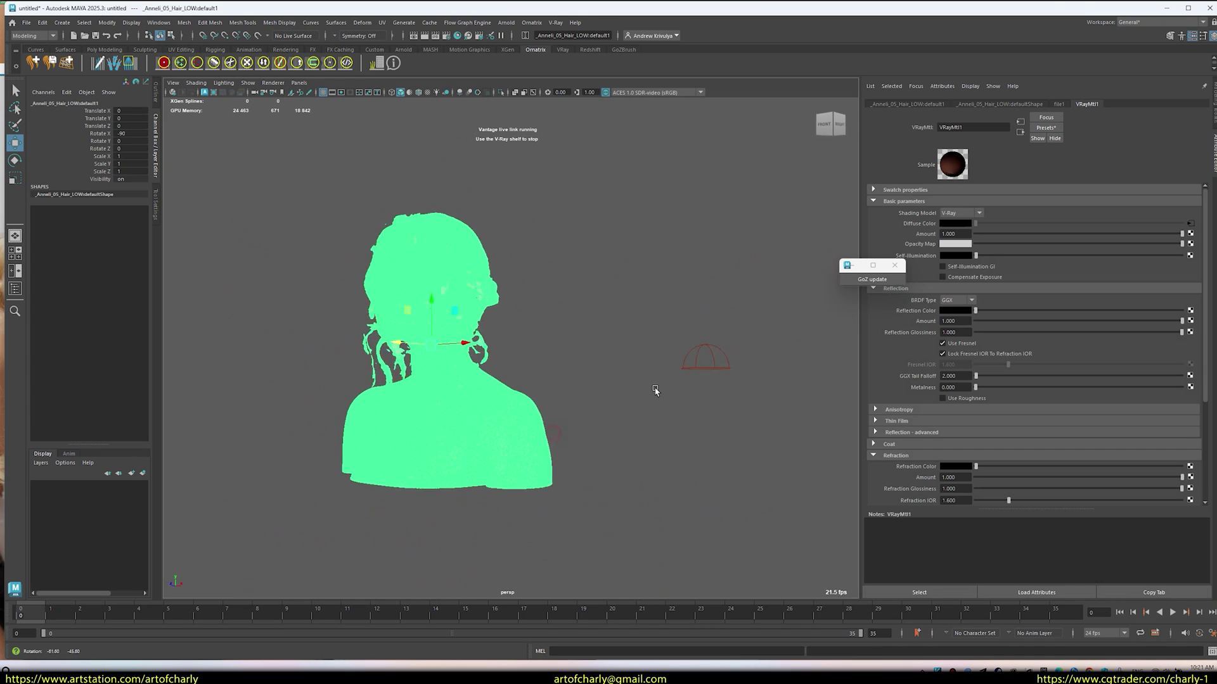
click(633, 348)
click(511, 505)
alt+drag(511, 505, 504, 378)
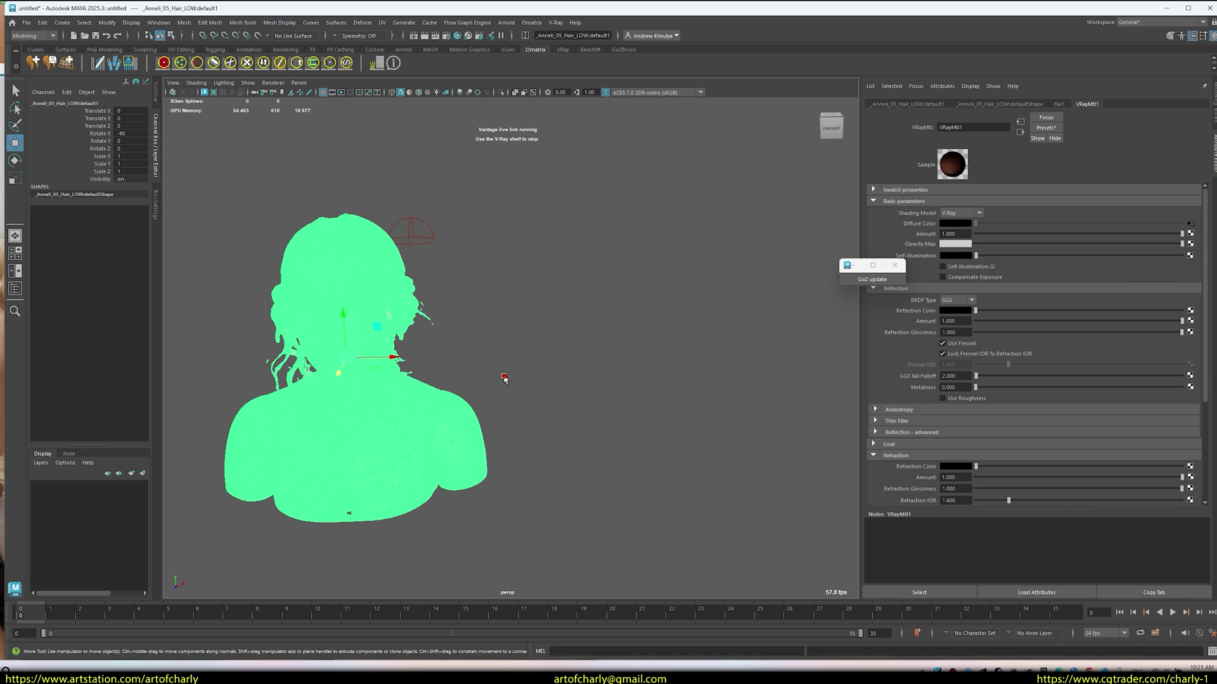
shift+drag(610, 358, 668, 356)
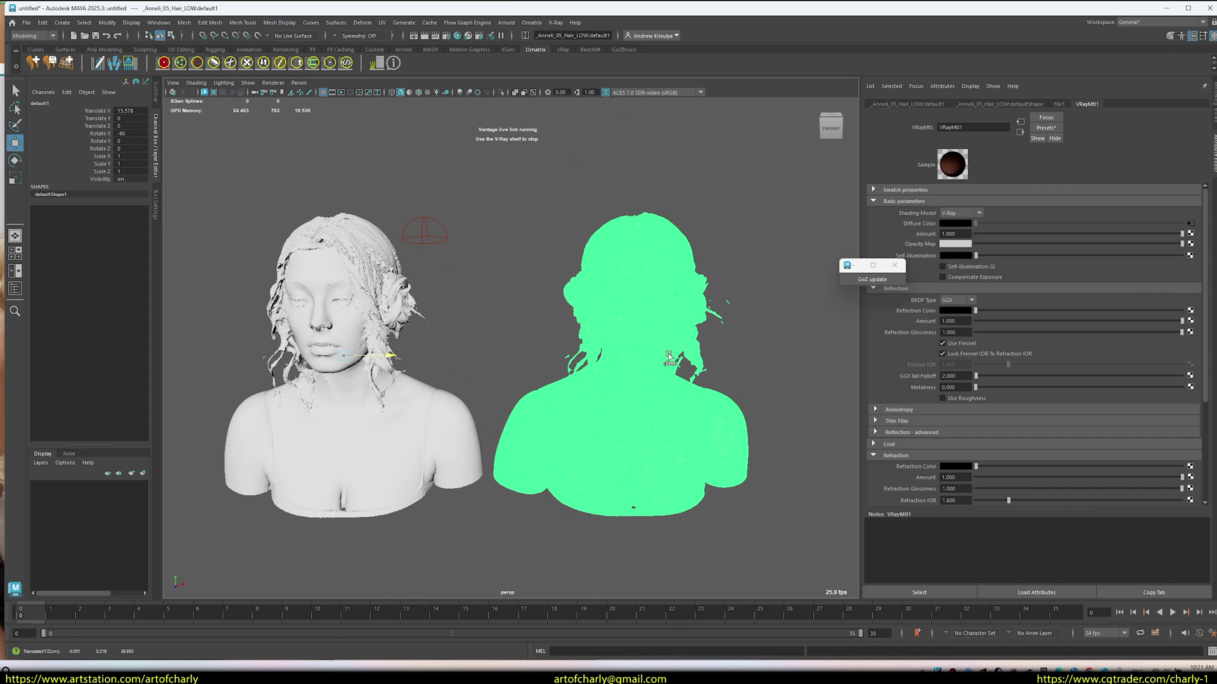
Compare the buns and loose strands of the two busts in Maya's viewport and in Chaos Vantage
click(514, 369)
scroll(514, 368, up, 5)
alt+drag(515, 369, 423, 282)
alt+middle_drag(423, 282, 371, 412)
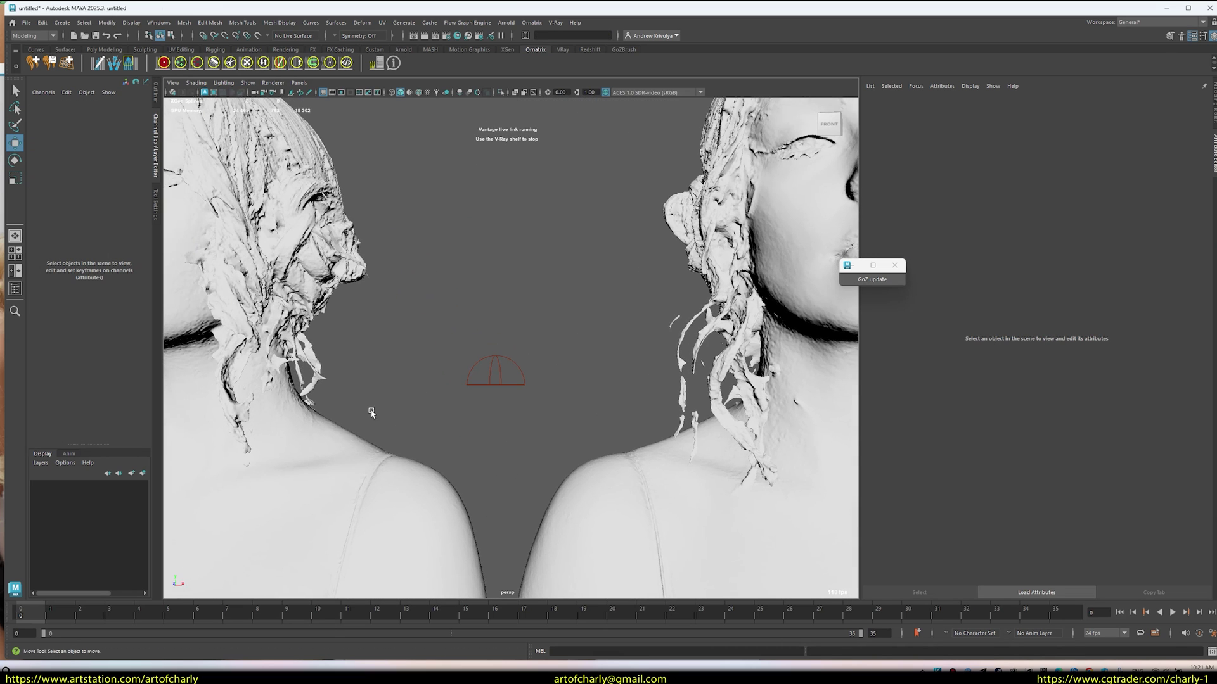
key(alt+Tab)
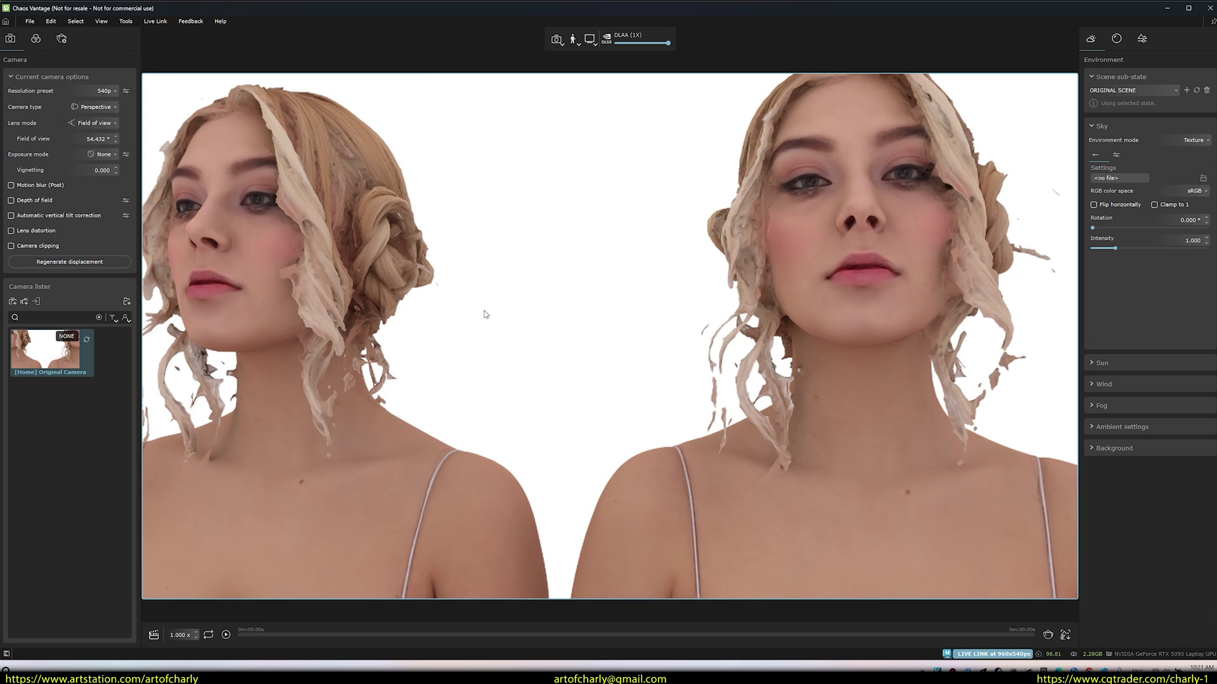
scroll(429, 339, up, 3)
scroll(439, 354, down, 6)
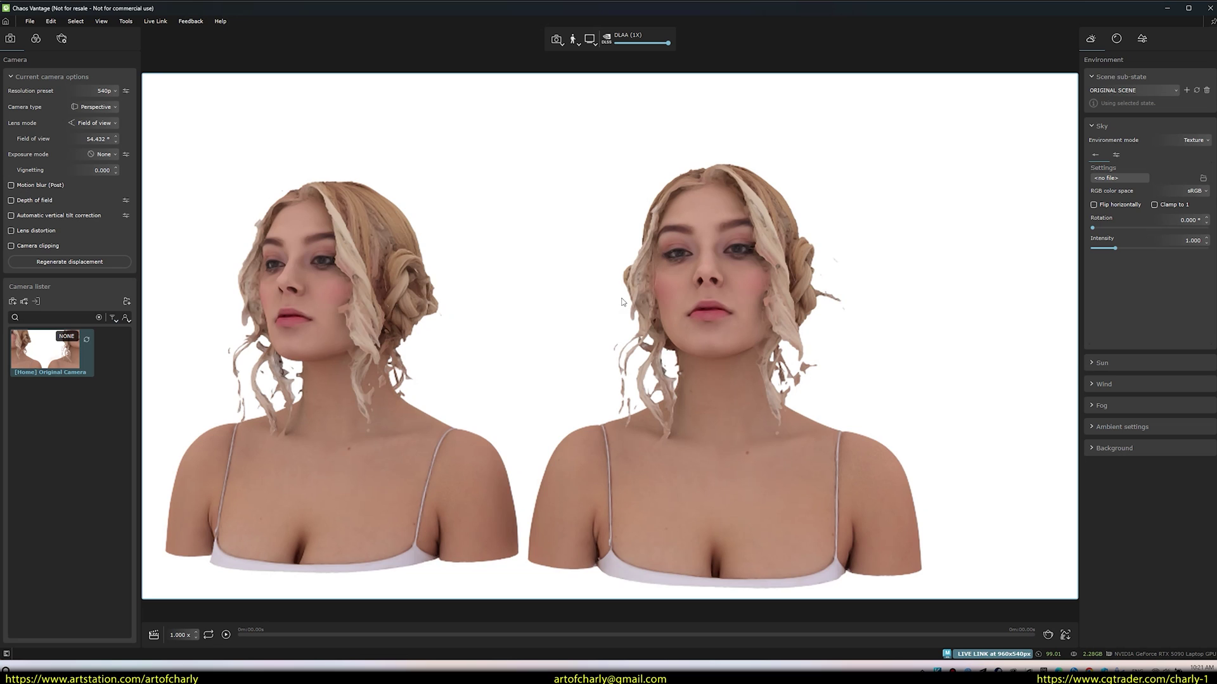
Return to Maya and view both busts together from a three-quarter angle
key(alt+Tab)
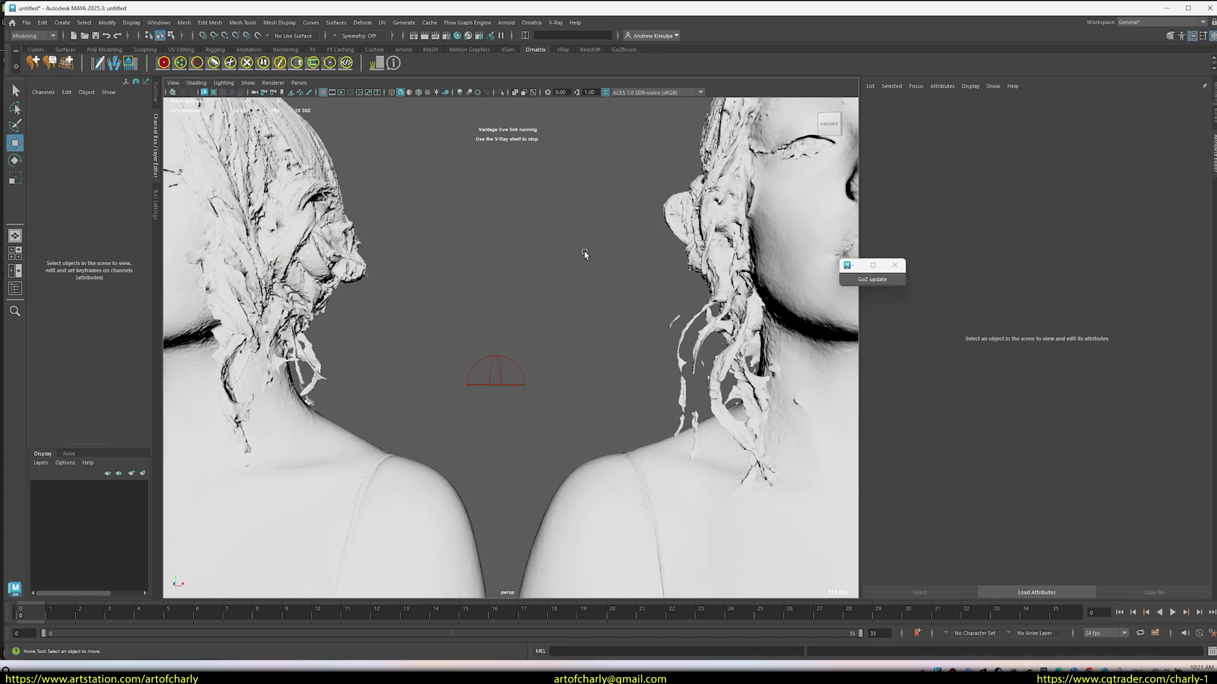
scroll(513, 331, down, 5)
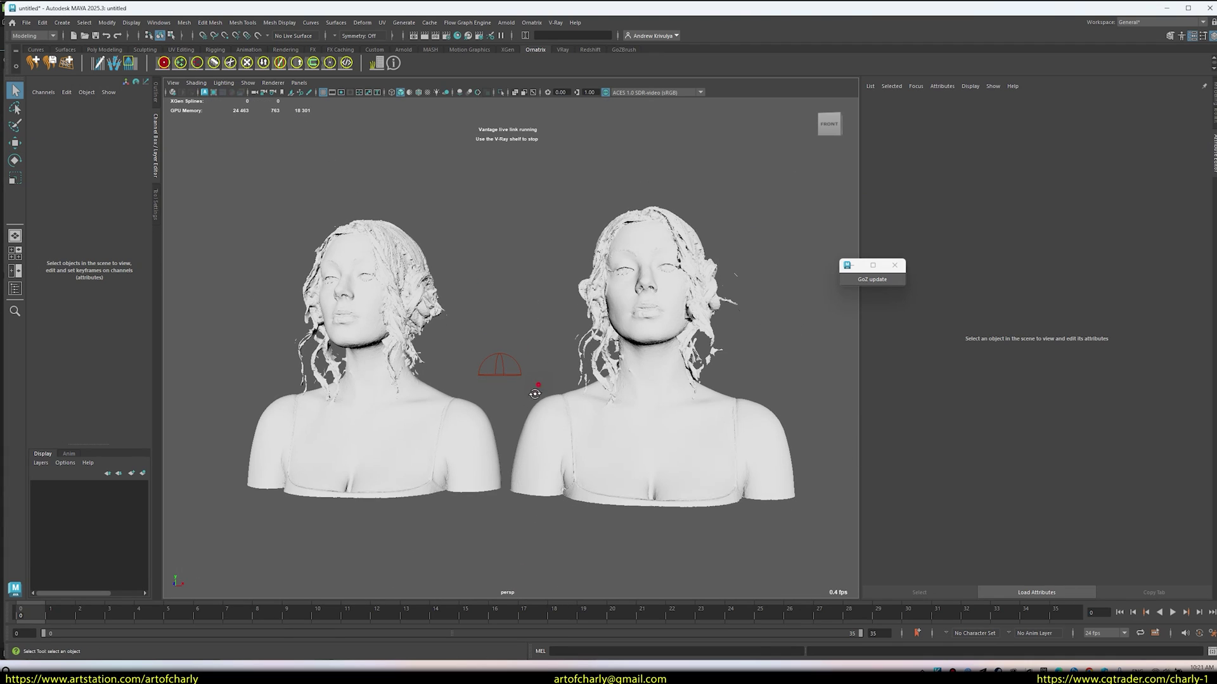
alt+drag(535, 395, 574, 464)
click(597, 427)
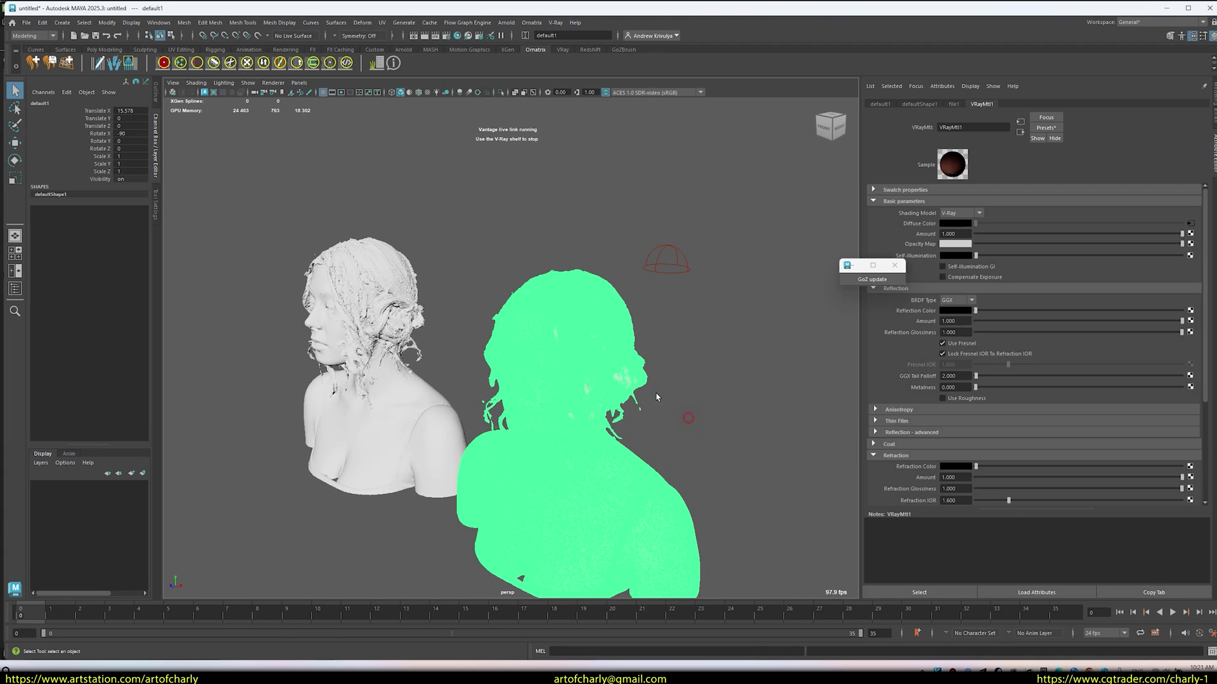
click(657, 397)
alt+middle_drag(662, 351, 638, 328)
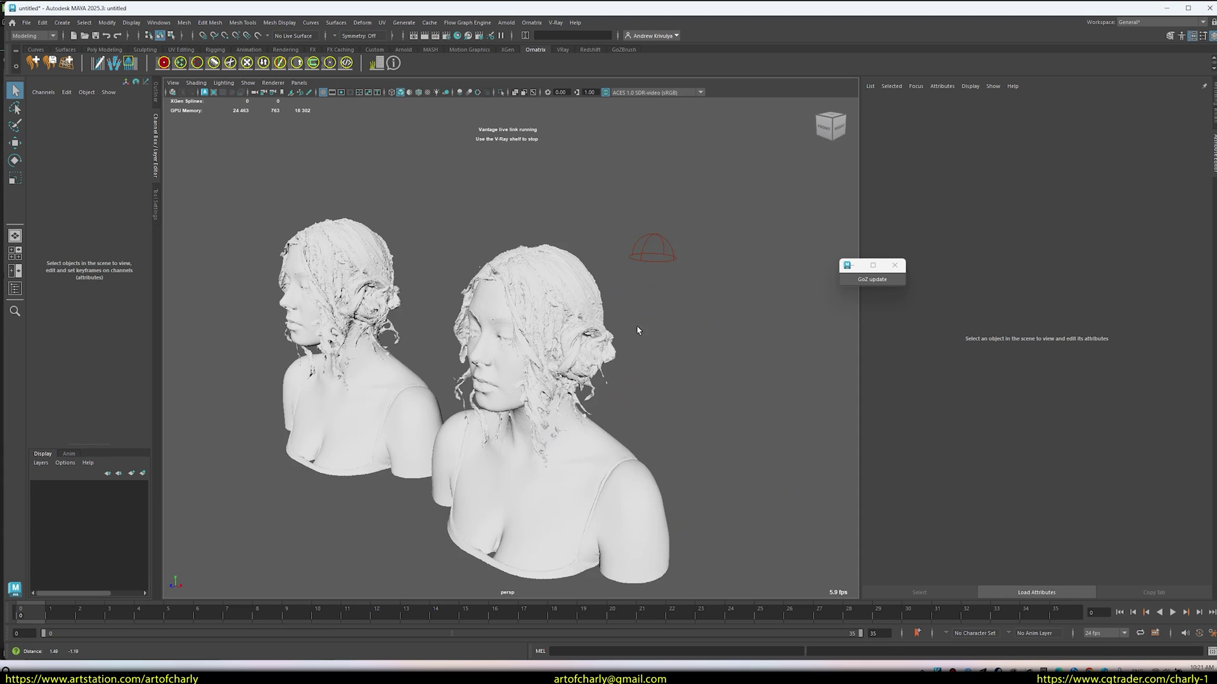
alt+drag(638, 330, 642, 330)
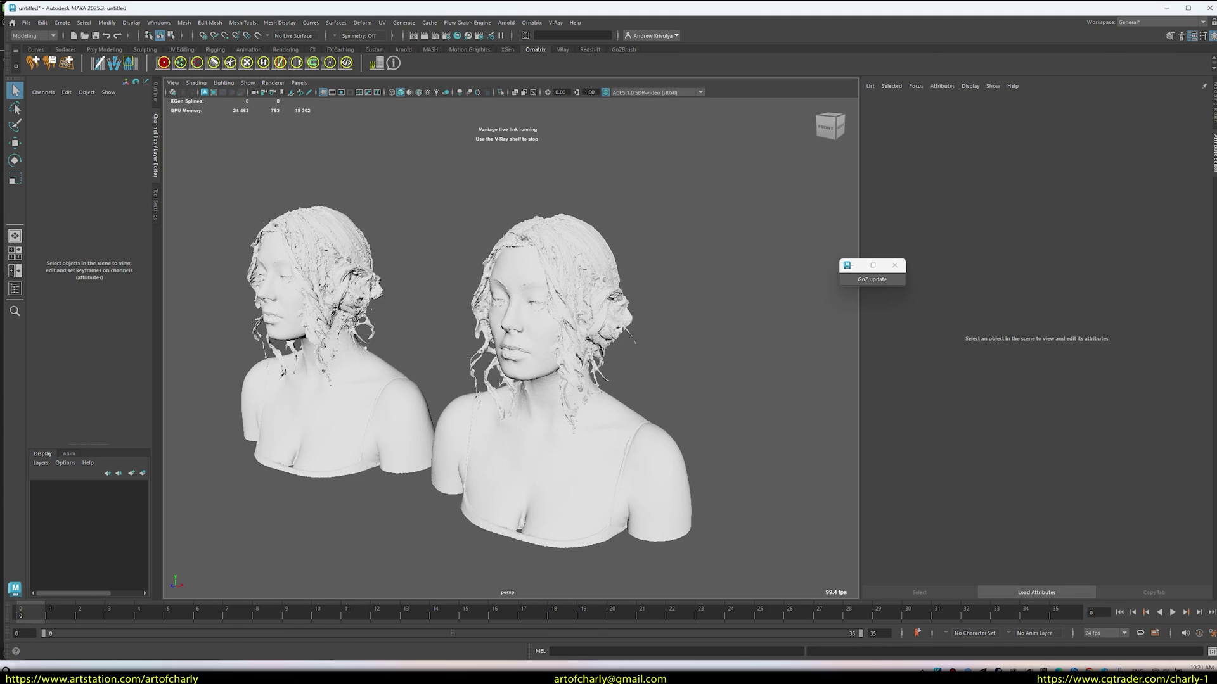
Switch to the photo reference board, examine the side bun and loose strands, and return to Maya
key(alt+Tab)
scroll(523, 286, up, 5)
scroll(521, 295, down, 3)
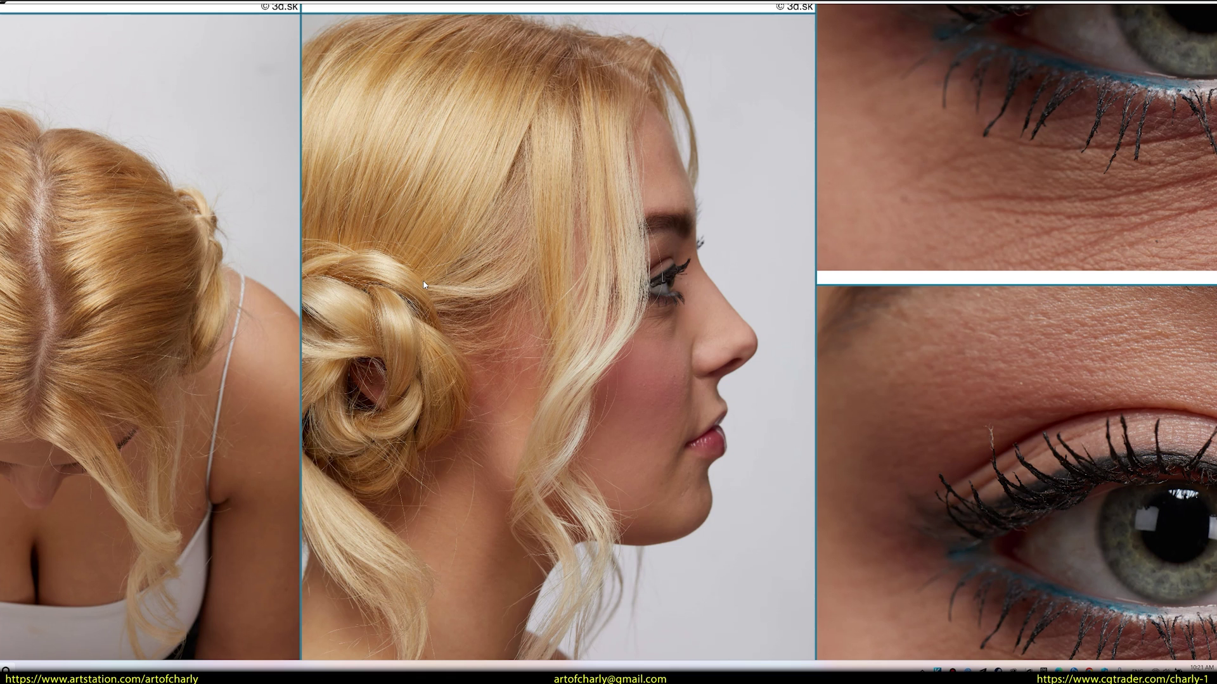
key(alt+Tab)
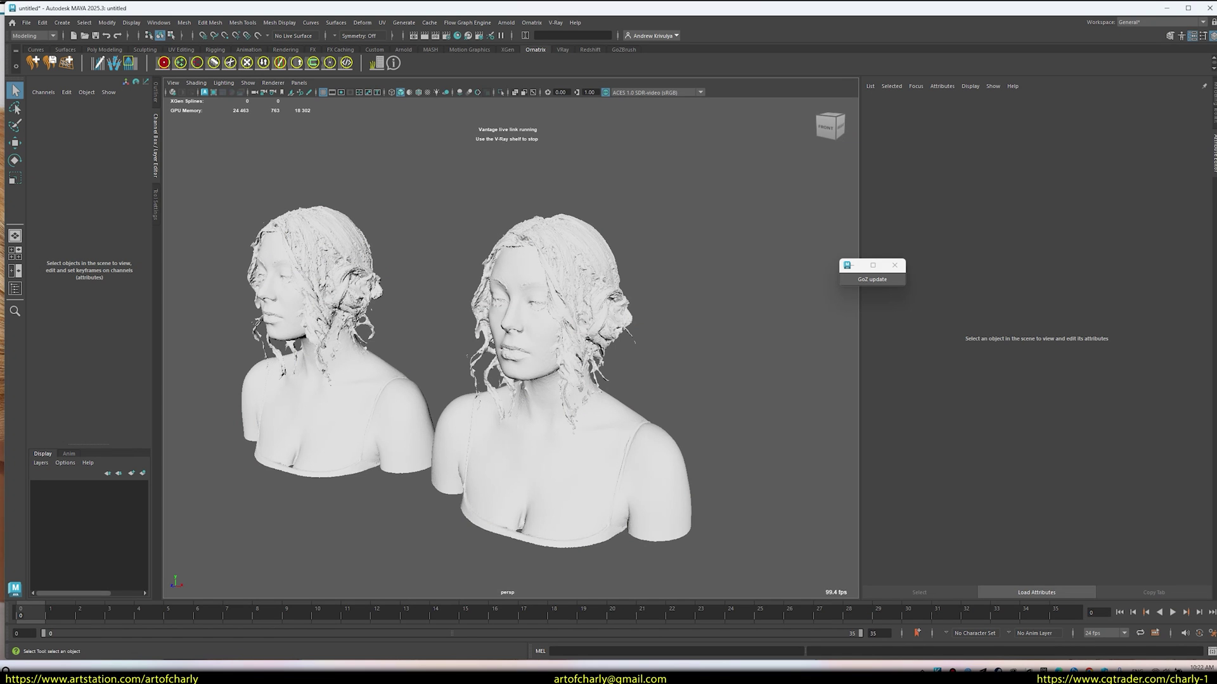
Switch to the browser and examine the long wavy hair of the Anneli #13 groom scan preview in full screen
key(alt+Tab)
scroll(631, 302, down, 1)
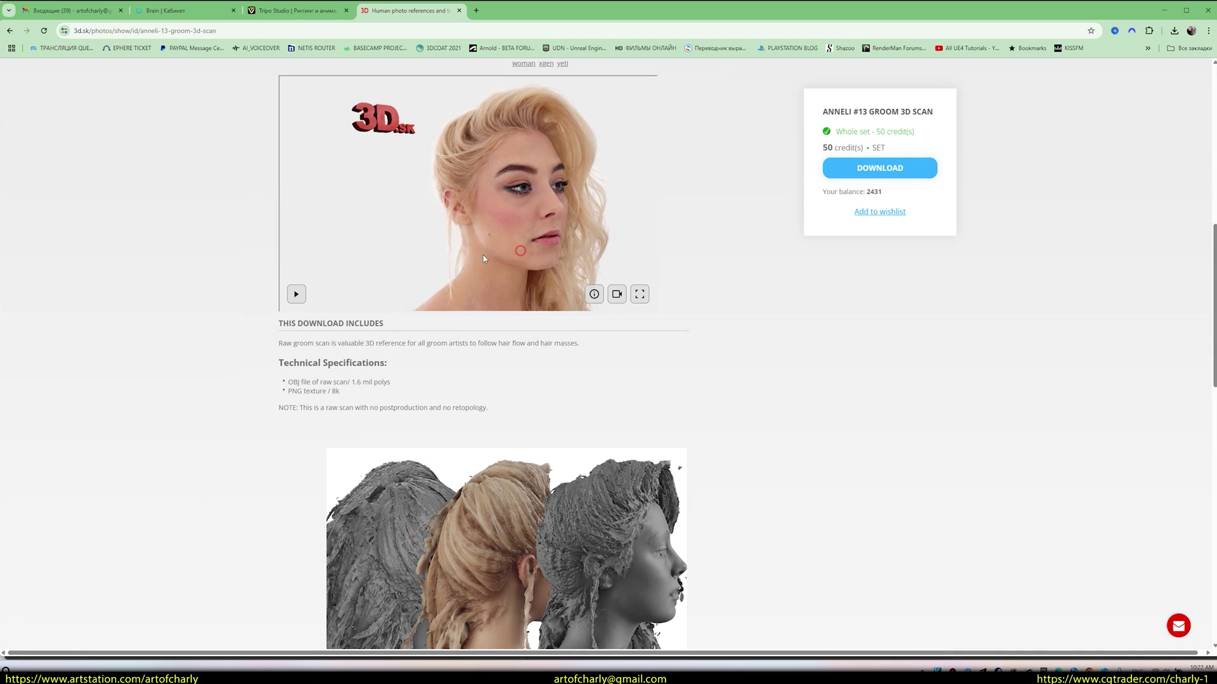
click(633, 299)
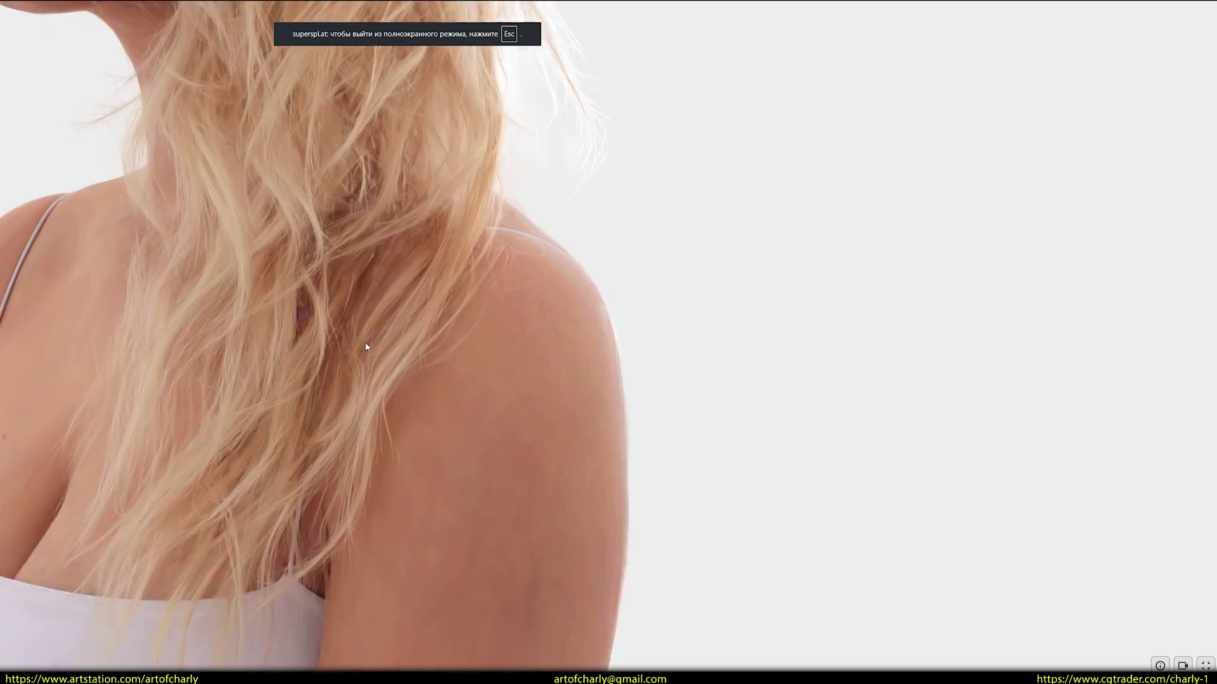
drag(365, 342, 405, 351)
scroll(538, 437, up, 3)
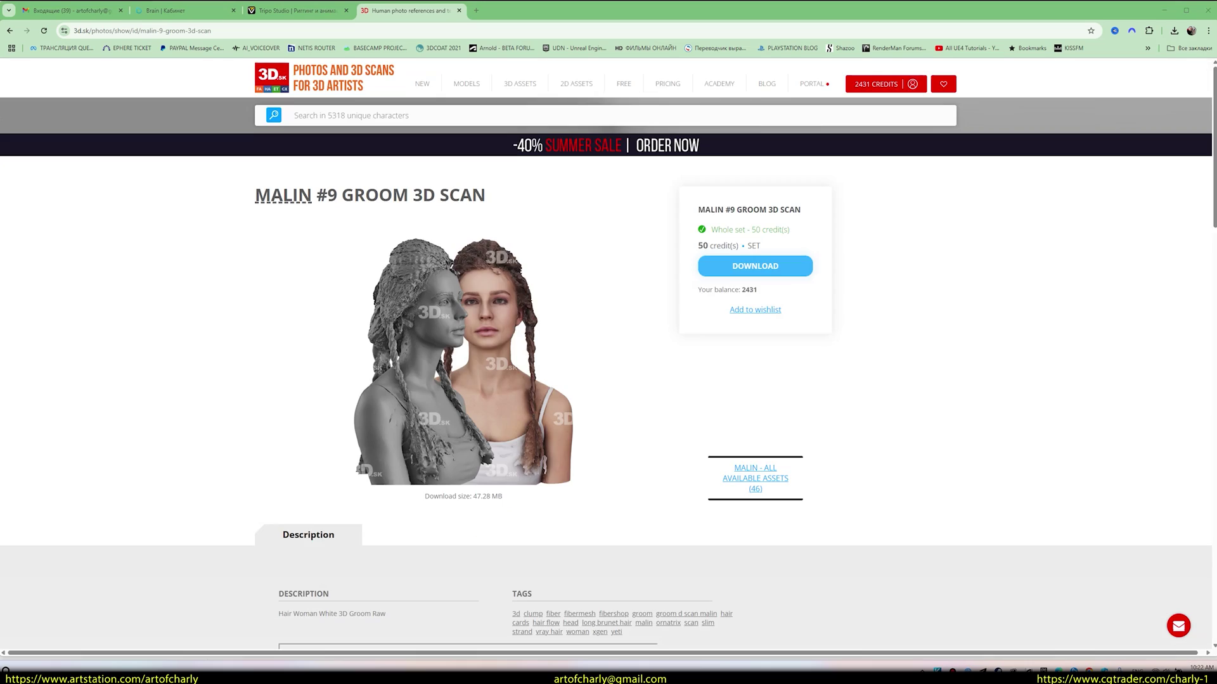
Examine the braids of the Malin #9 groom scan in its 3D preview, in full screen and on the page
scroll(383, 467, down, 7)
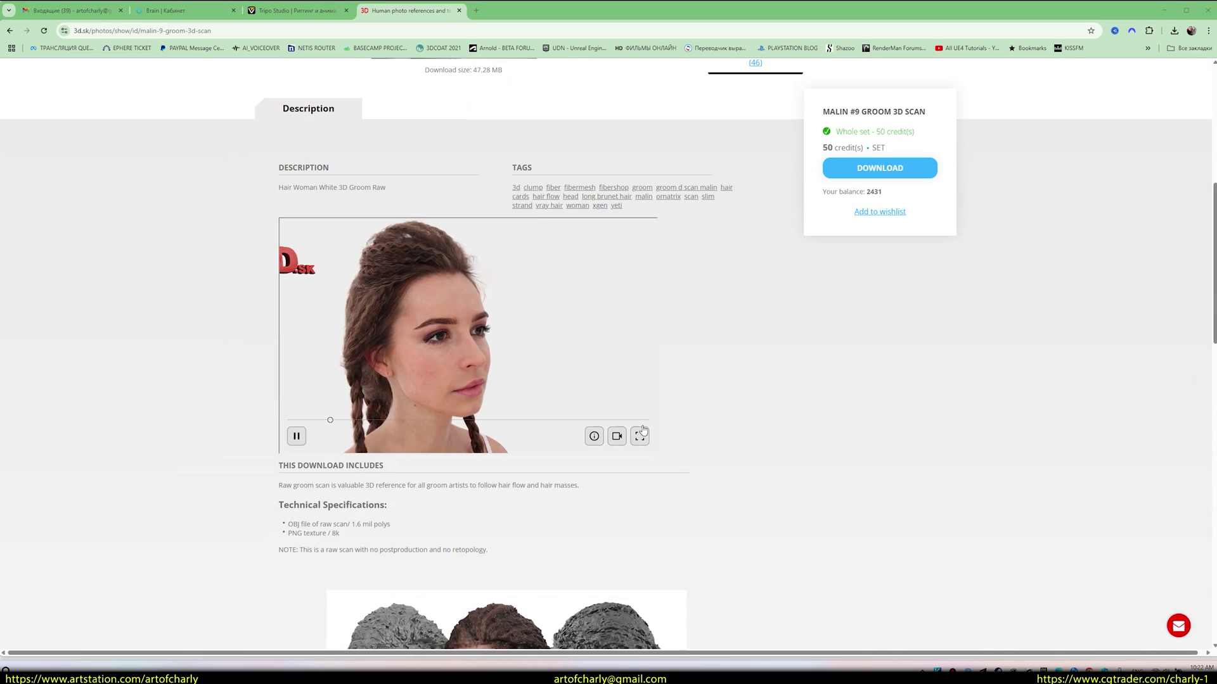
click(640, 436)
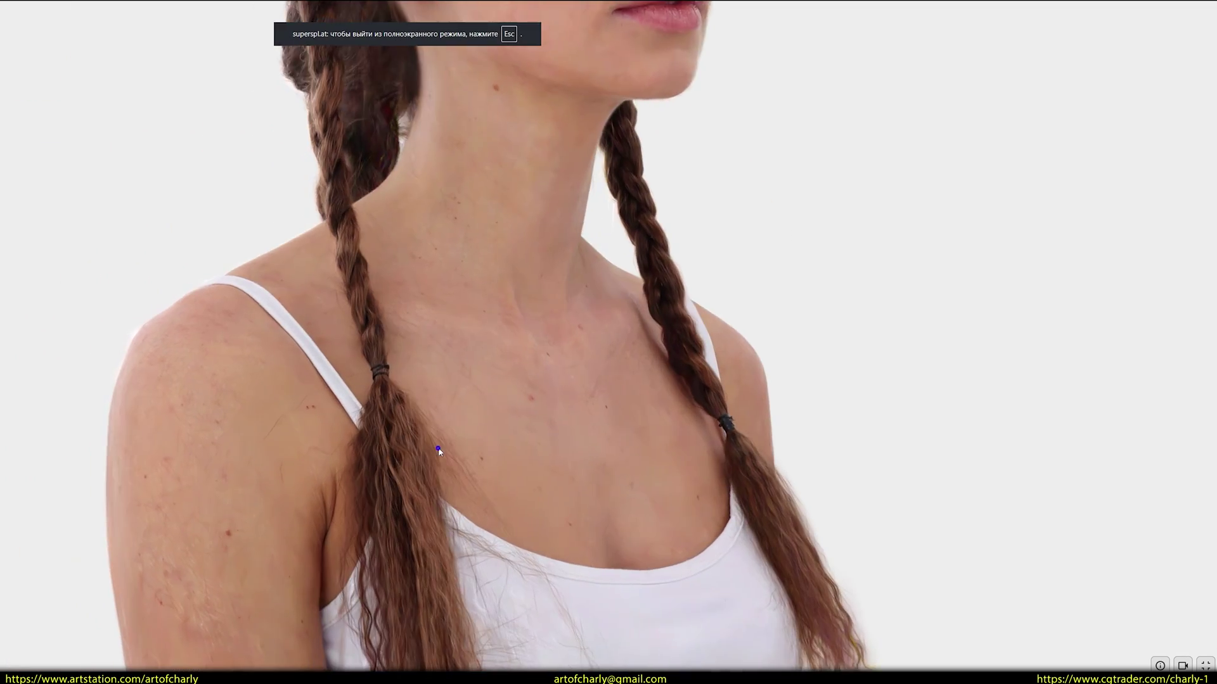
drag(438, 449, 402, 421)
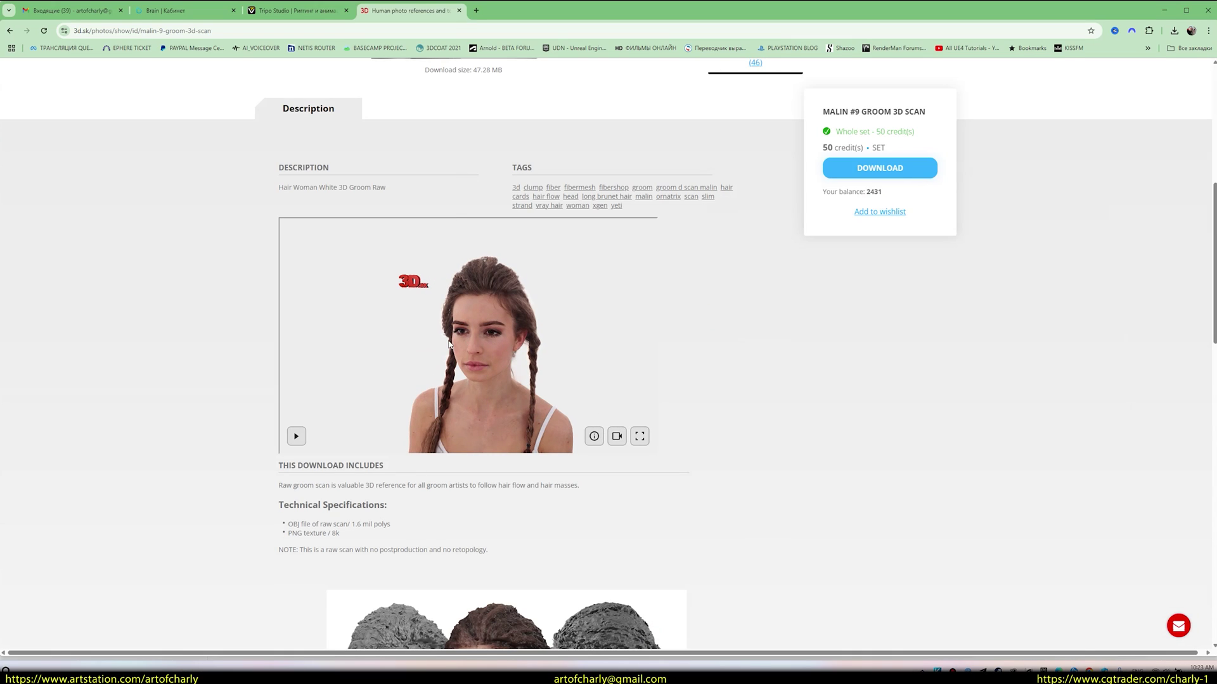
drag(449, 344, 499, 346)
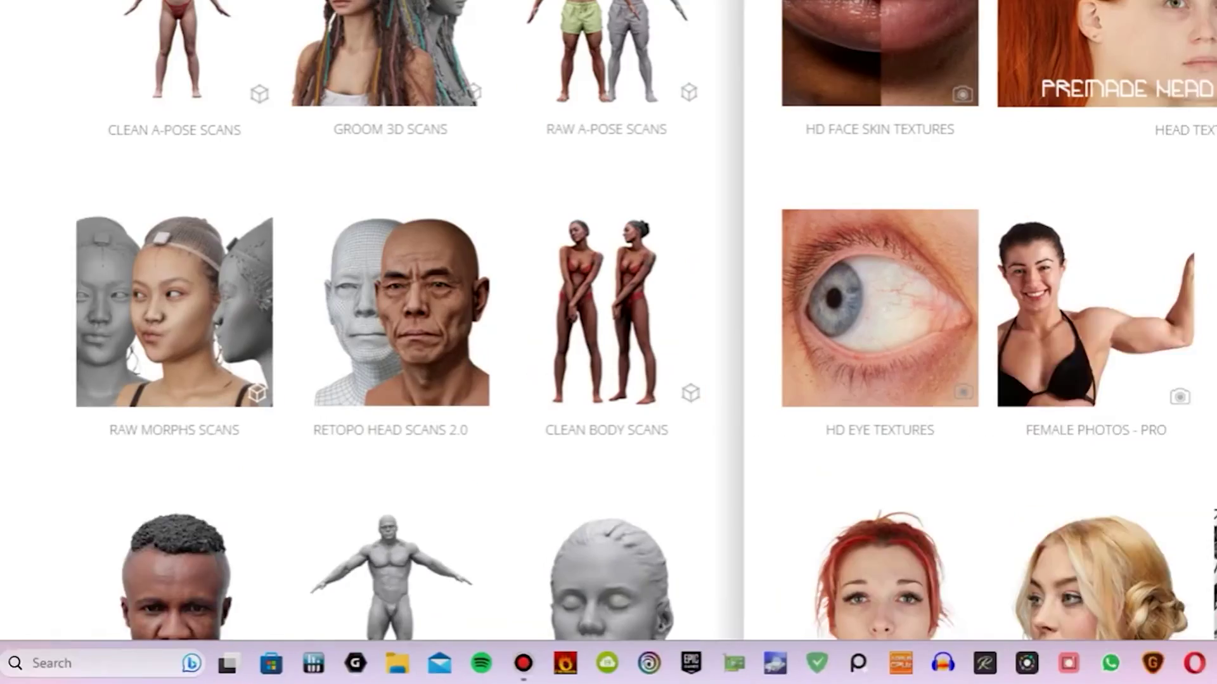
Open the groom photos category from the 3D.sk home page and browse its hairstyle reference sets
scroll(1089, 430, down, 5)
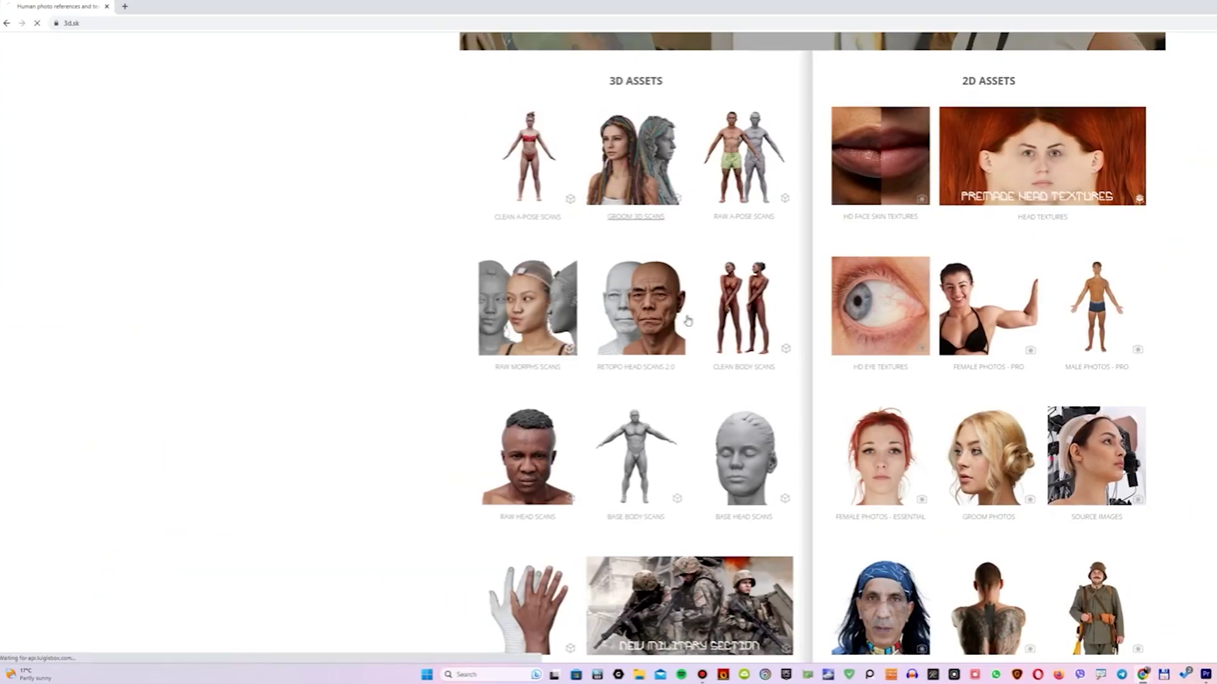
click(1006, 295)
scroll(953, 326, down, 3)
scroll(952, 326, down, 8)
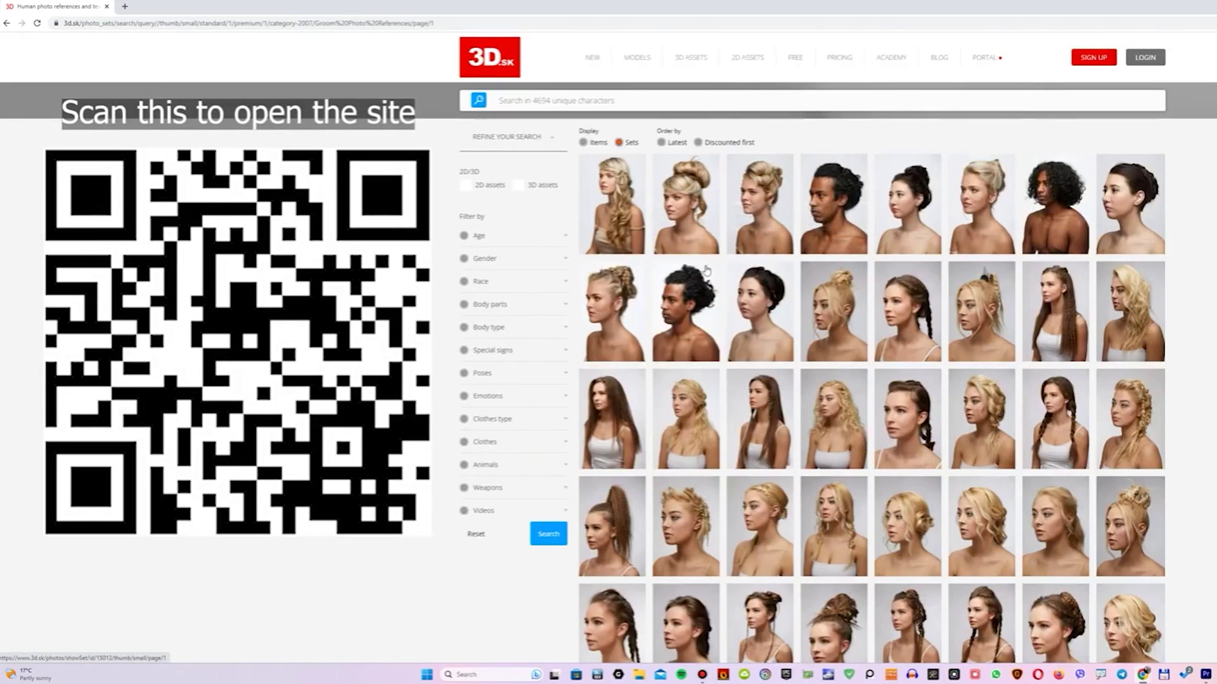
scroll(707, 270, down, 3)
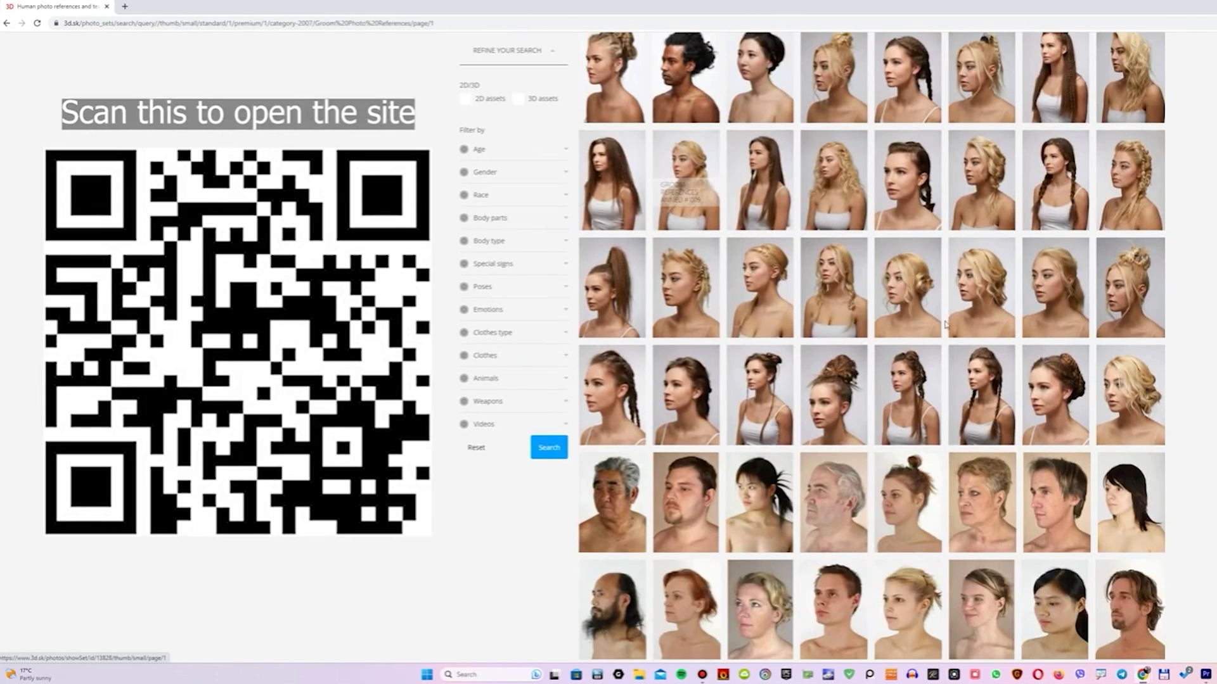